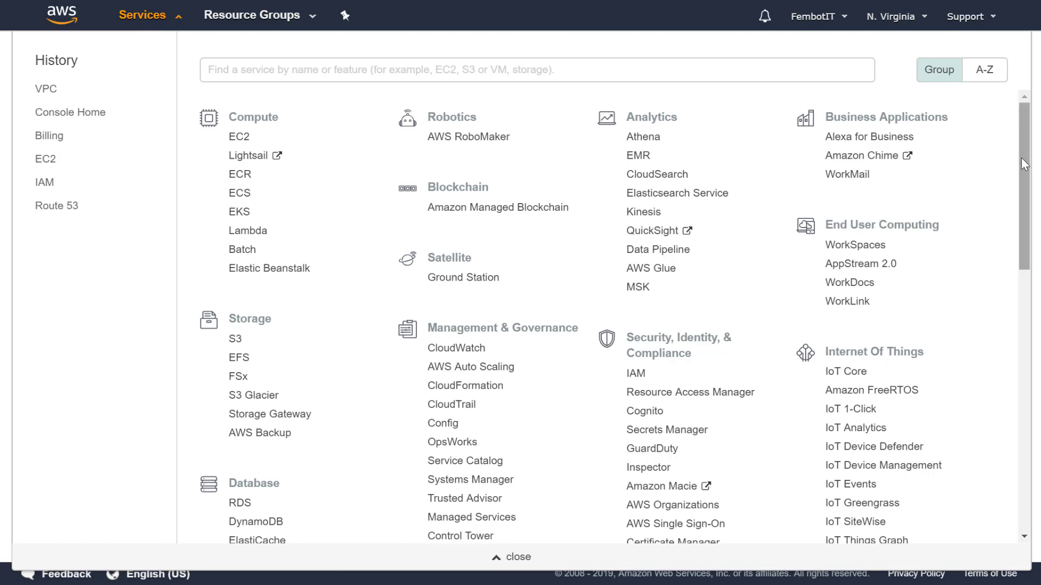
Open the VPC service under Networking & Content Delivery and display the list of VPCs.
scroll(1027, 271, "down", 2)
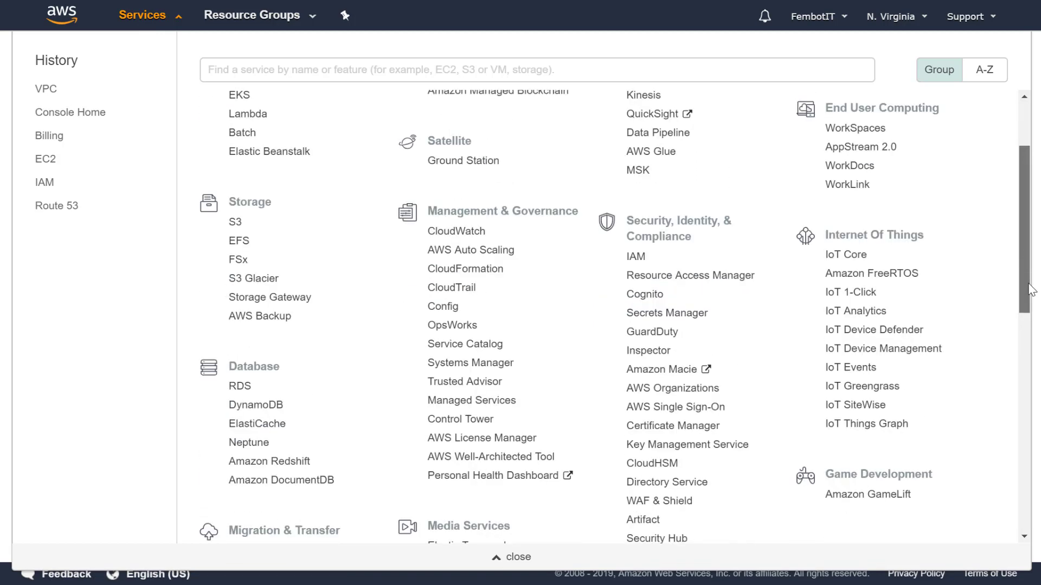
scroll(1026, 320, "down", 7)
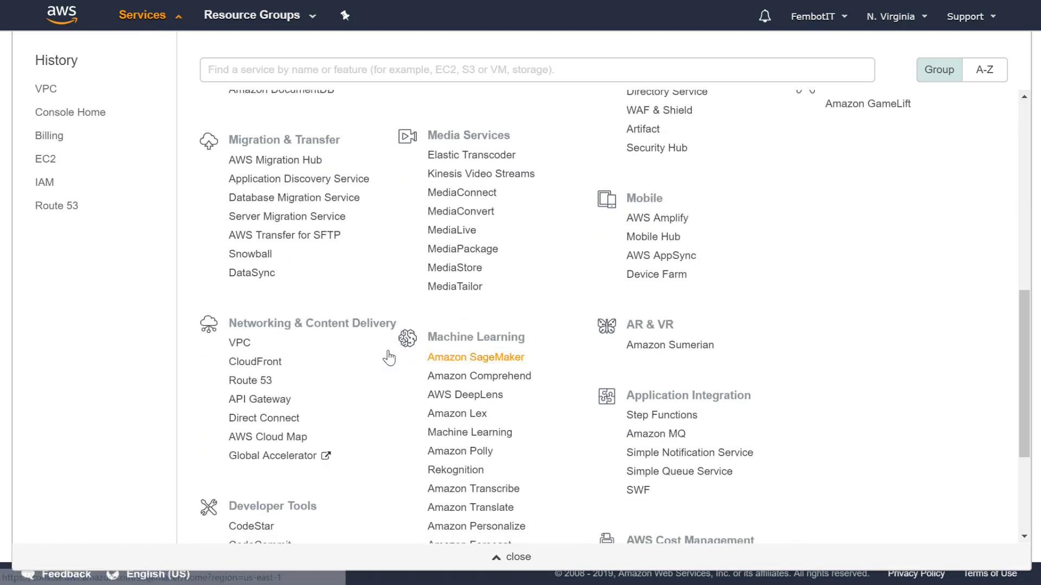
left_click(243, 347)
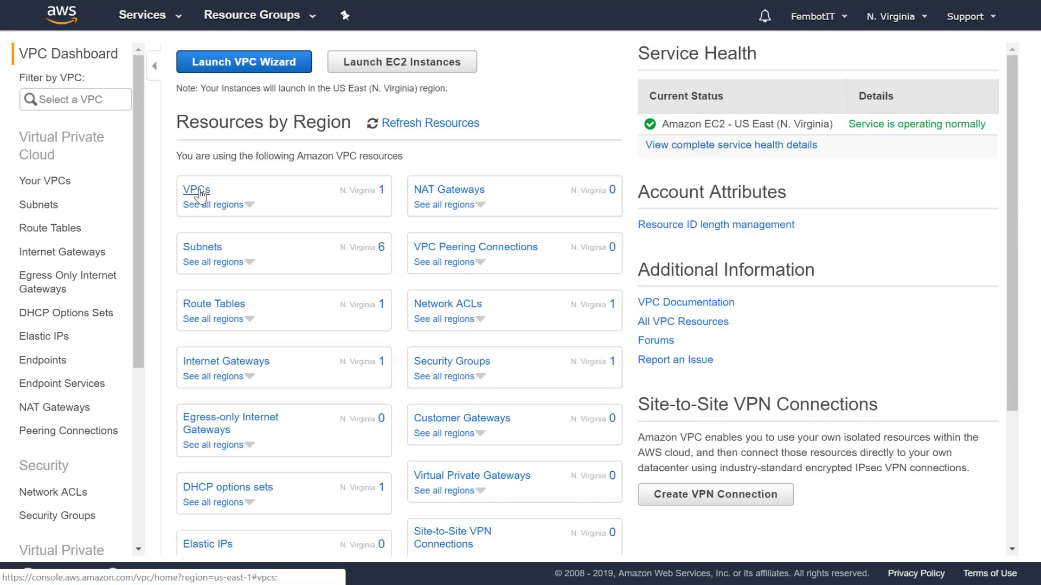
left_click(196, 190)
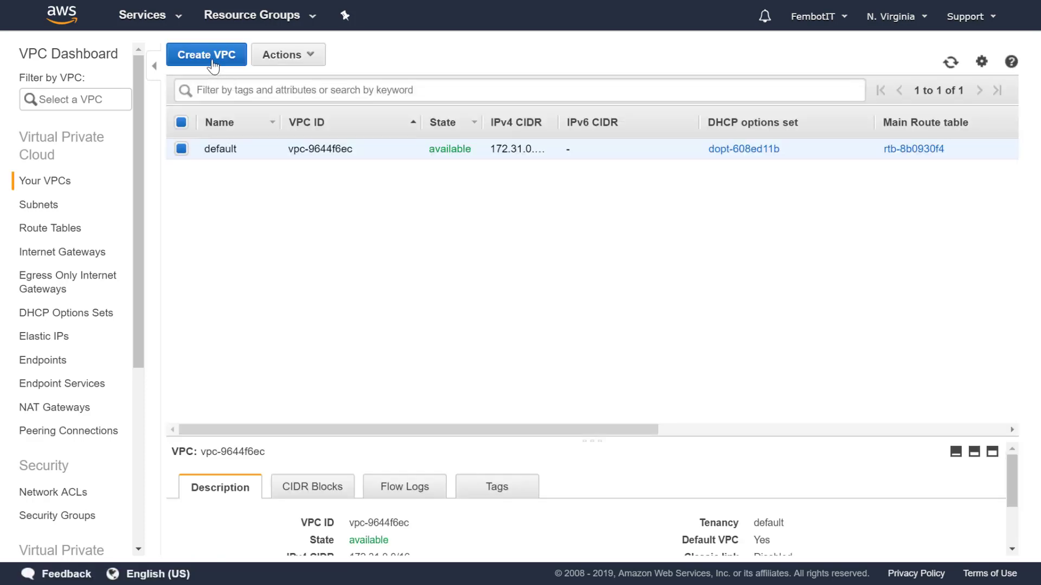
Start a new VPC with the name tag Fembotit and the IPv4 CIDR block 192.168.0.0/16.
left_click(212, 64)
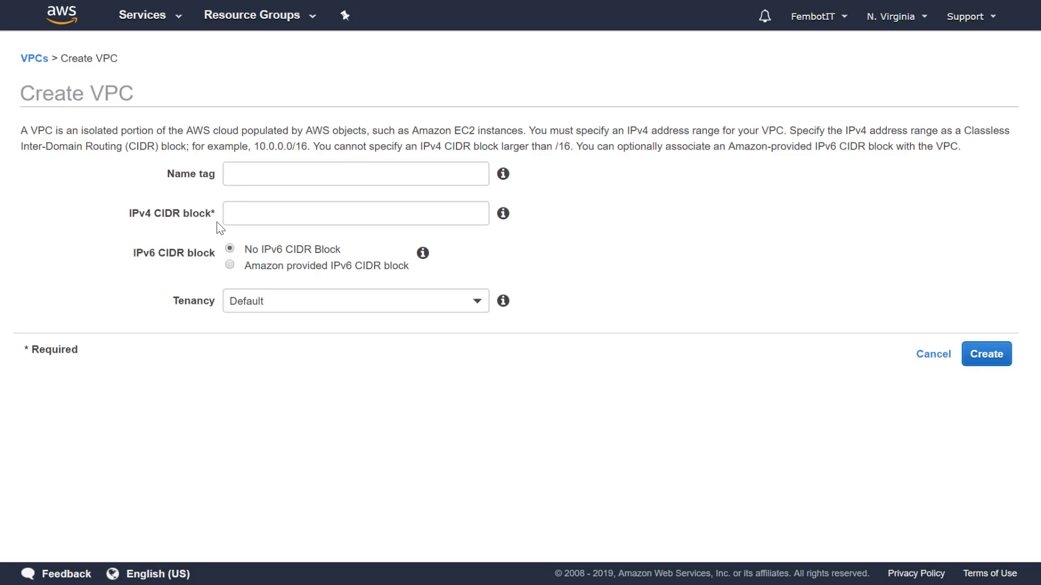
left_click(256, 173)
type("Fembotit")
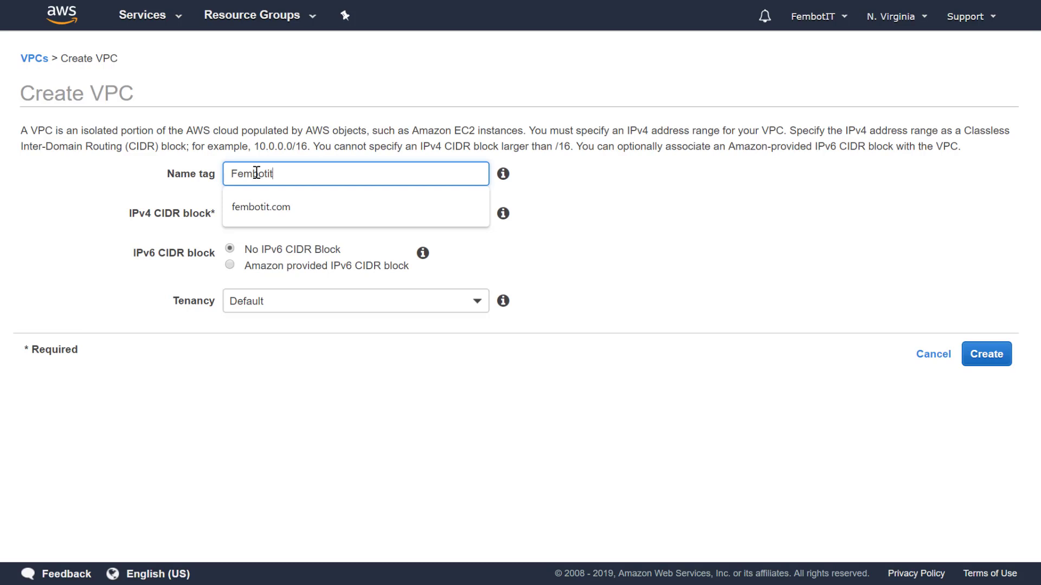
left_click(170, 230)
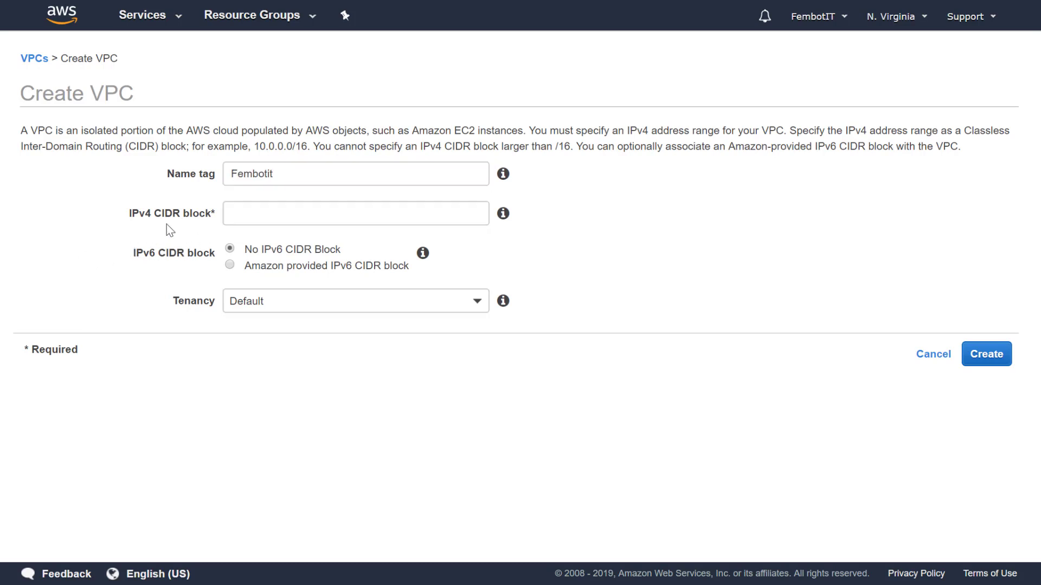
left_click(253, 213)
type("1")
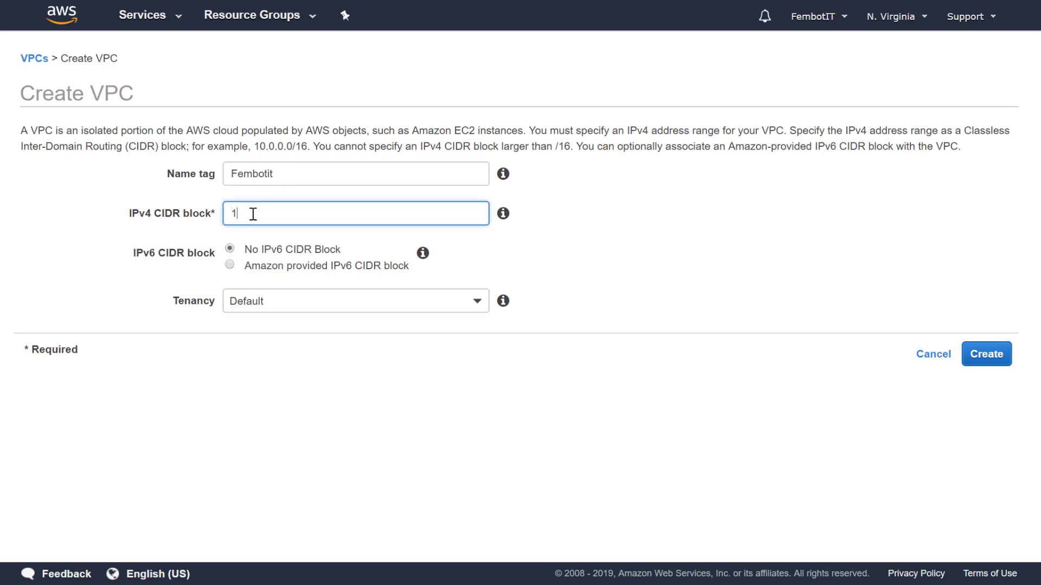
type("92.168.0.0/16")
Create the VPC with Default tenancy and select only the Fembotit entry in the VPC list.
left_click(477, 306)
left_click(441, 342)
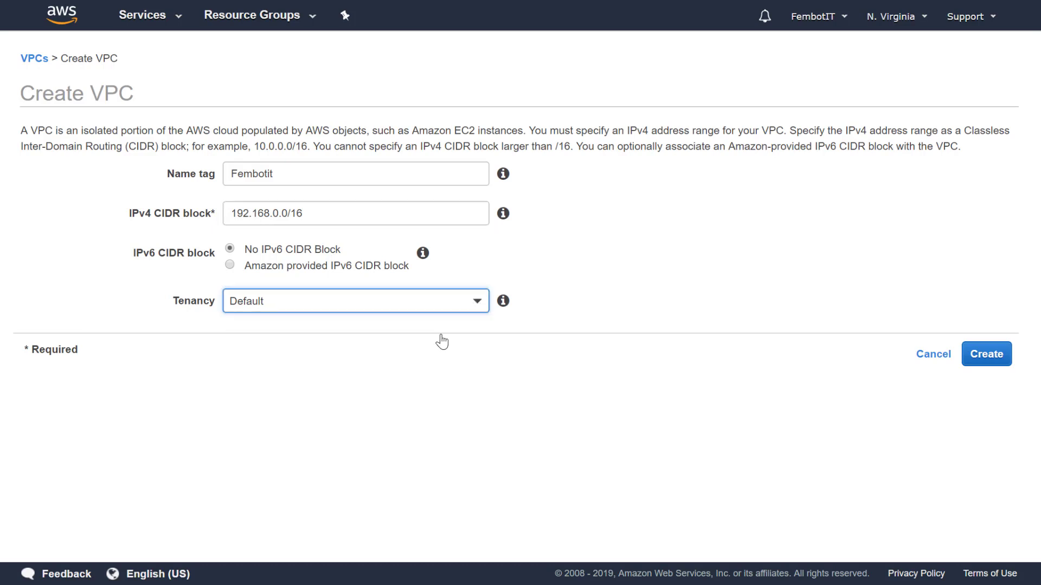
left_click(982, 359)
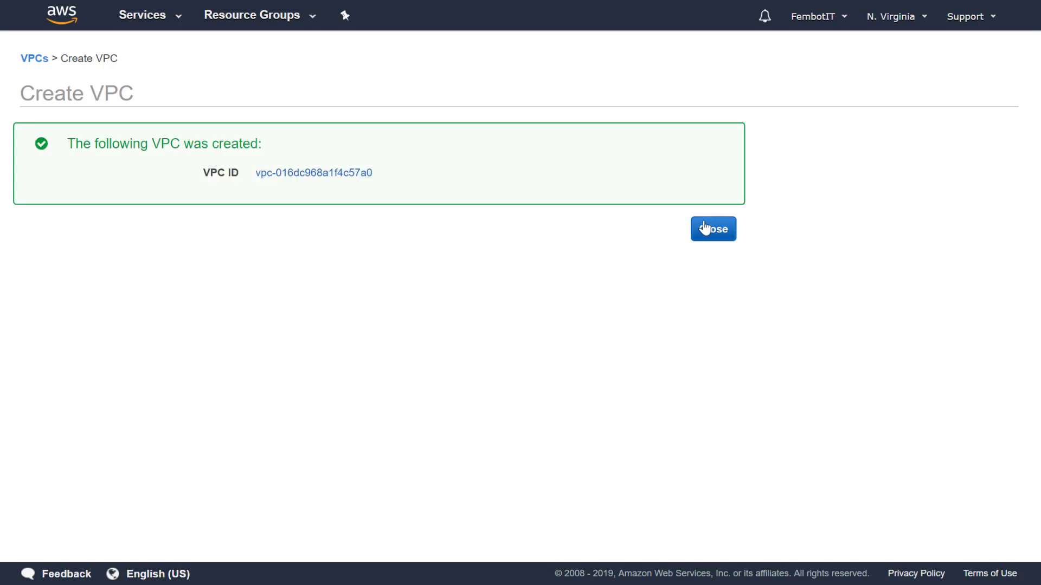
left_click(699, 229)
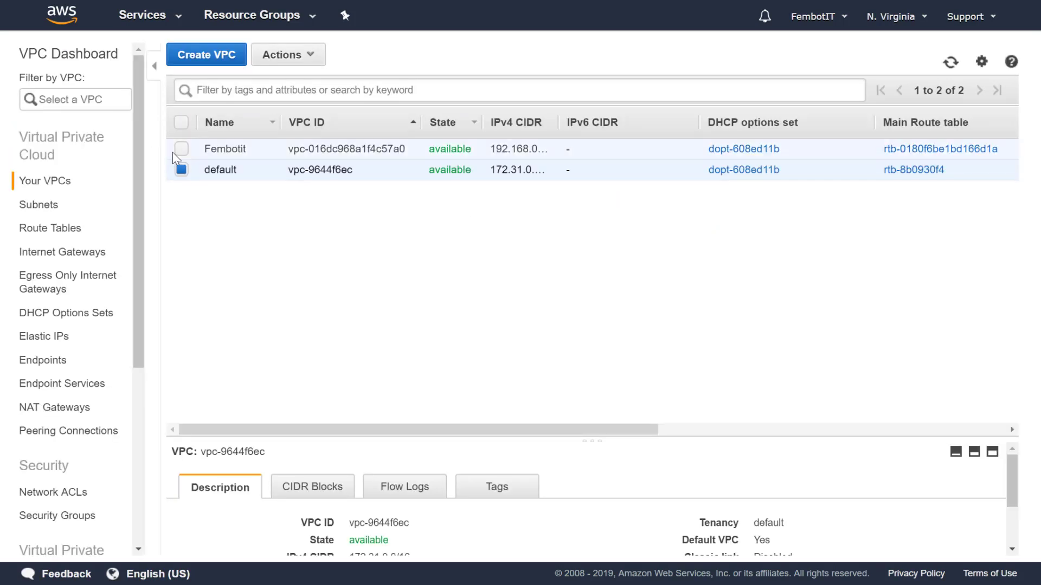
left_click(181, 148)
left_click(181, 170)
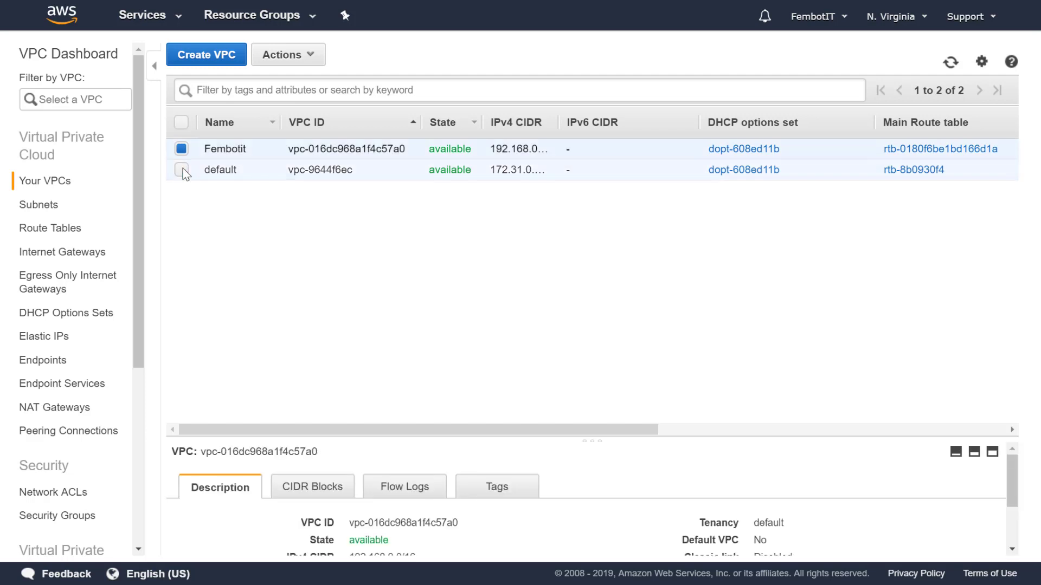
Create an internet gateway with the name tag FembotitIGW.
left_click(46, 256)
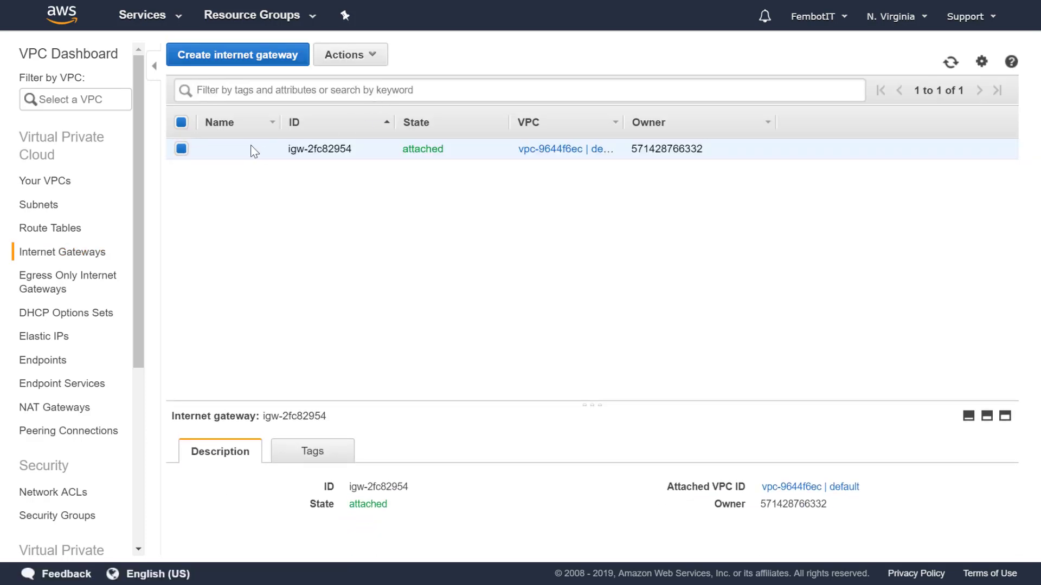
left_click(219, 60)
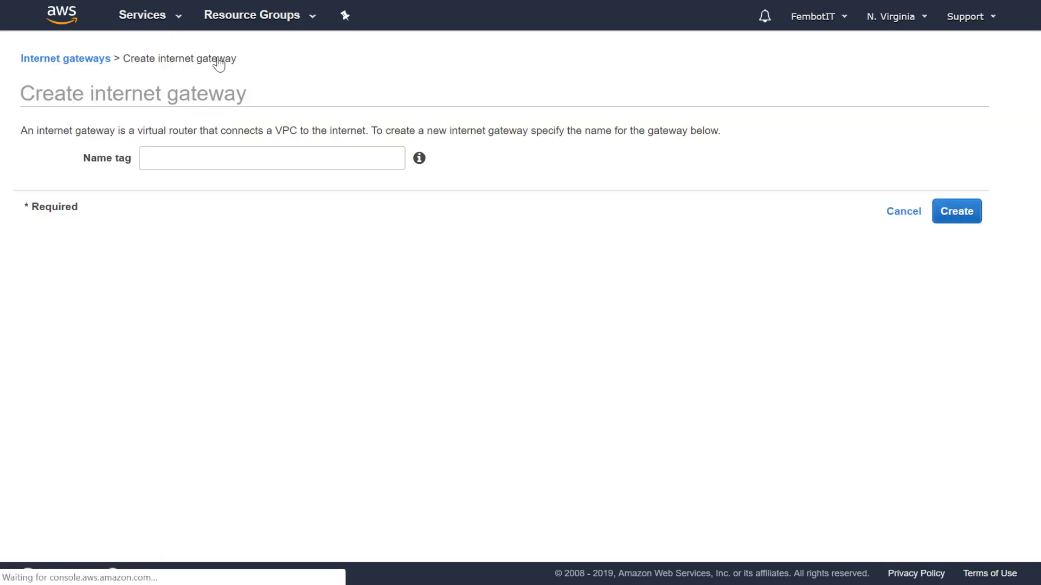
left_click(178, 157)
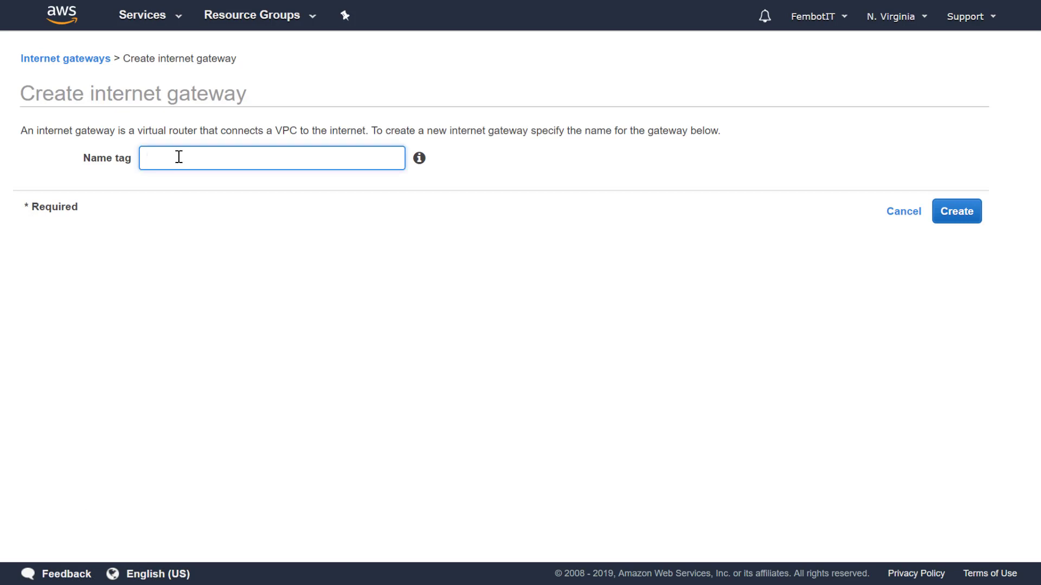
type("FembotitIGW")
left_click(955, 212)
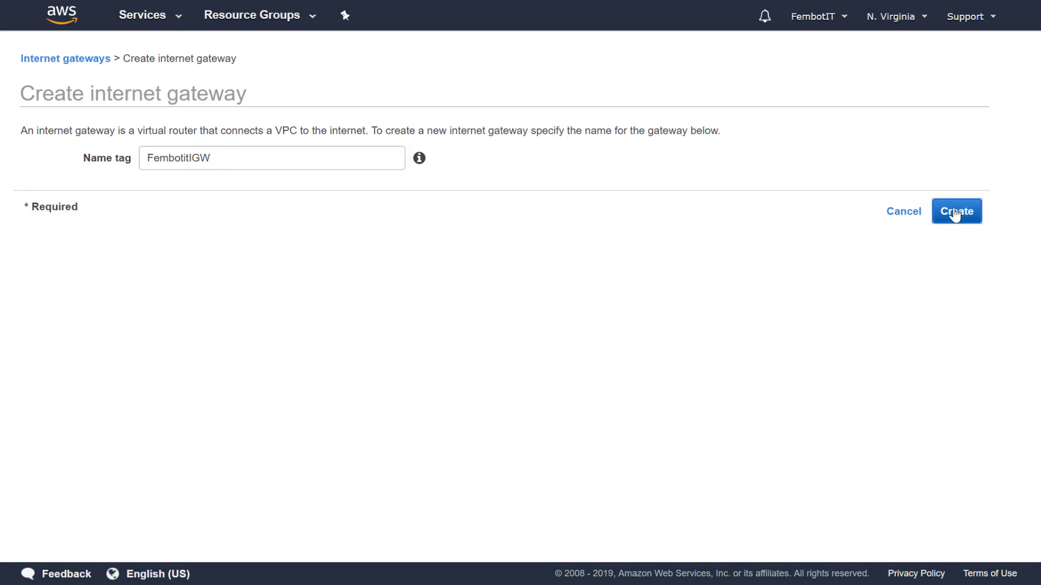
left_click(712, 229)
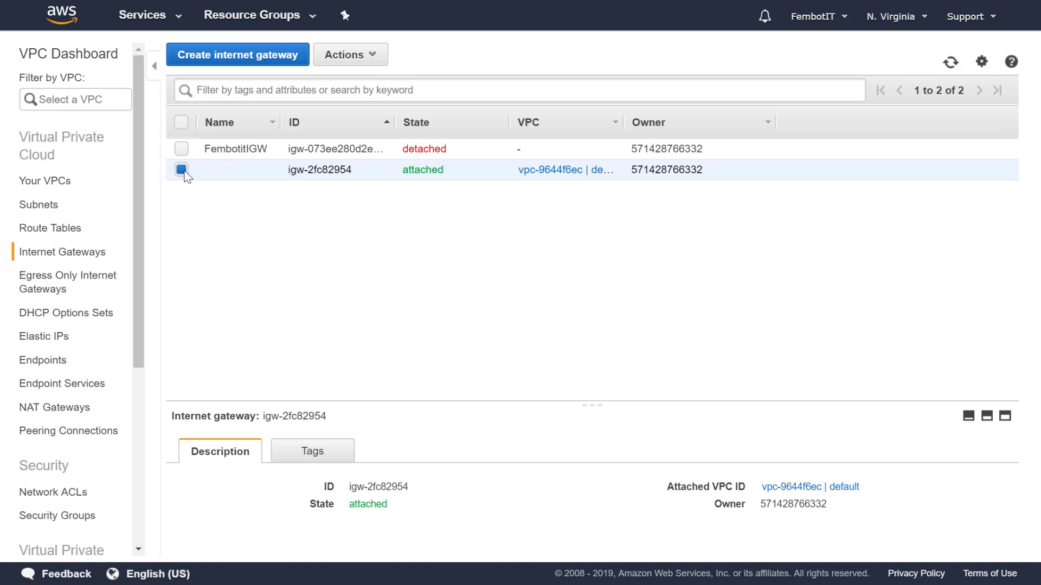
Attach the FembotitIGW internet gateway to the Fembotit VPC.
left_click(181, 170)
left_click(182, 150)
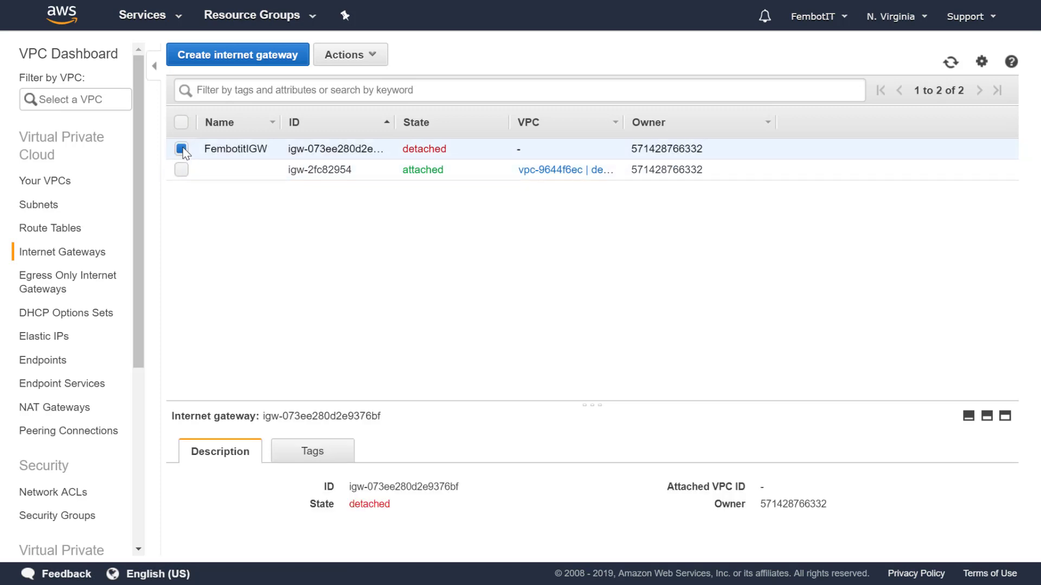
left_click(349, 54)
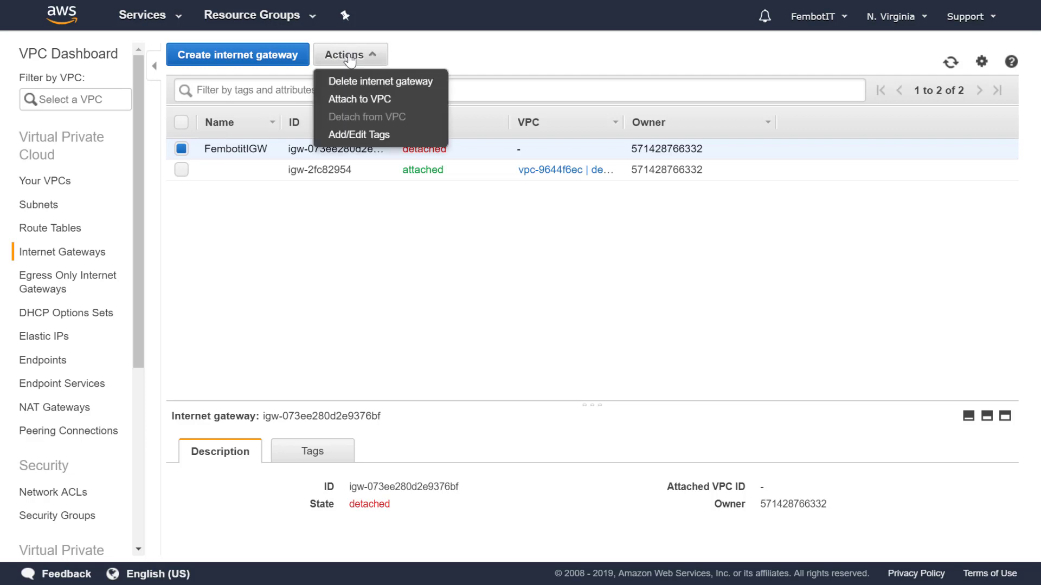
left_click(344, 101)
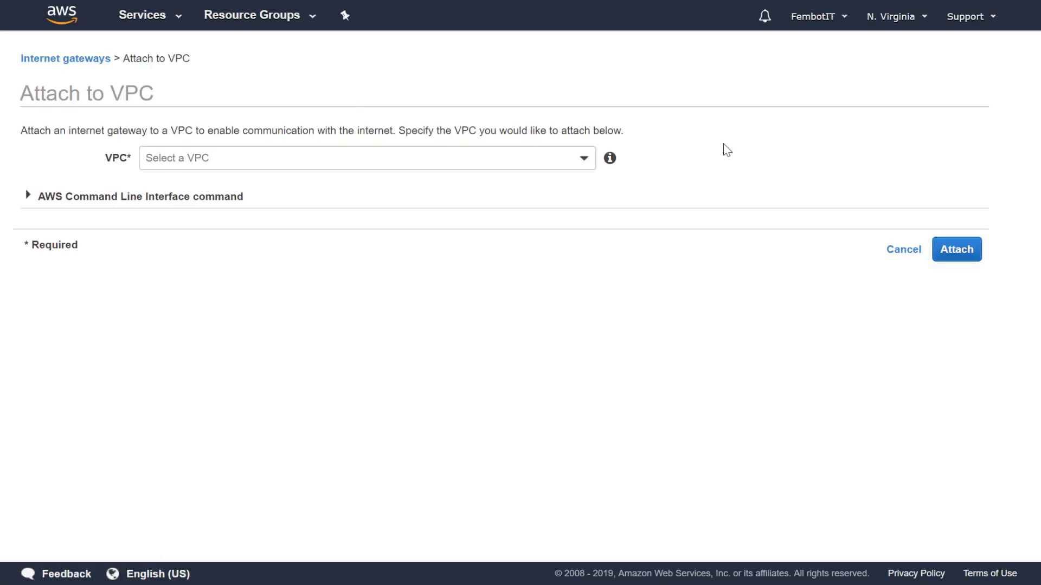
left_click(946, 251)
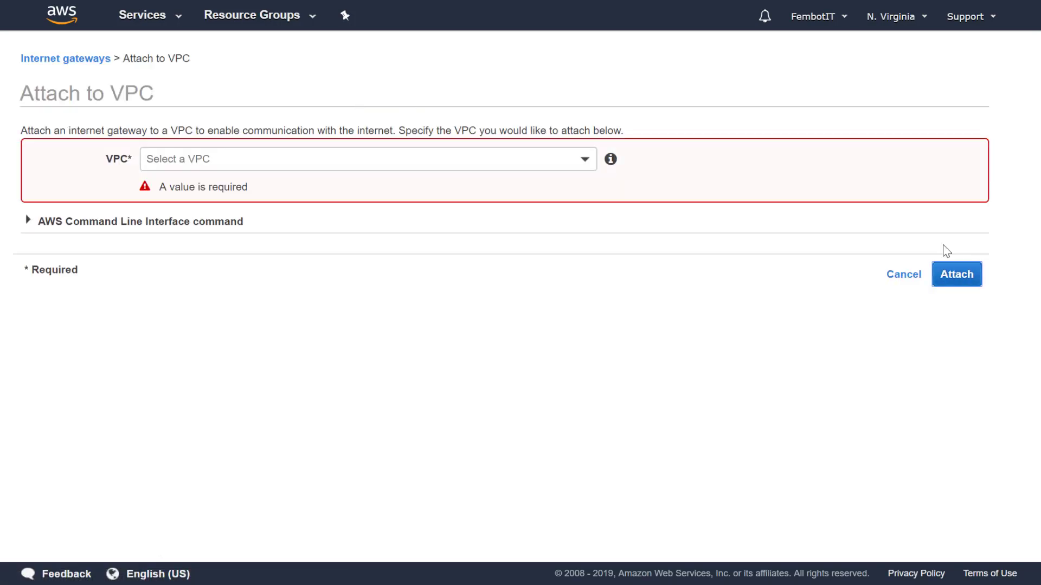
left_click(429, 162)
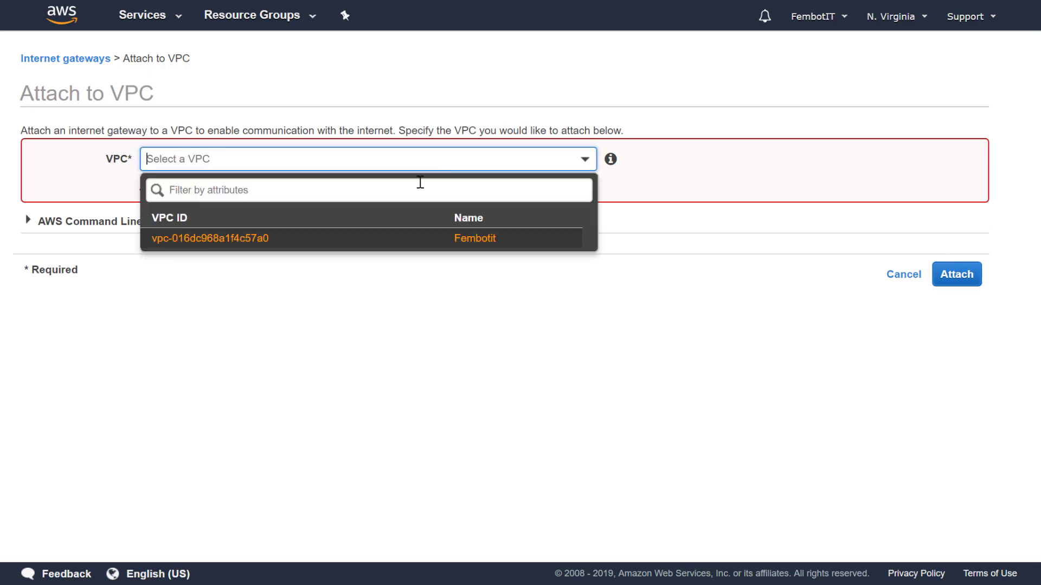
left_click(385, 241)
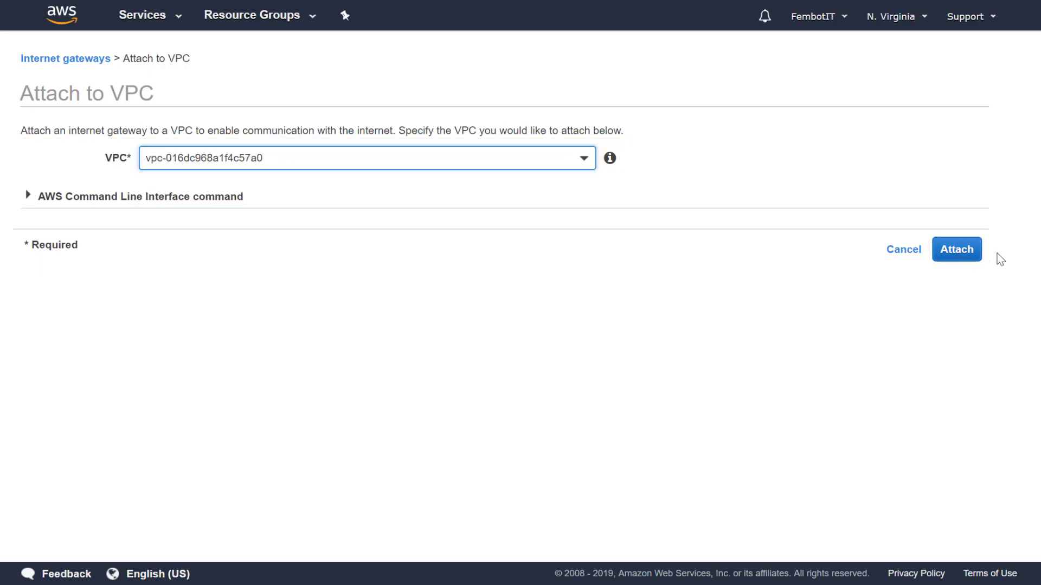
left_click(945, 249)
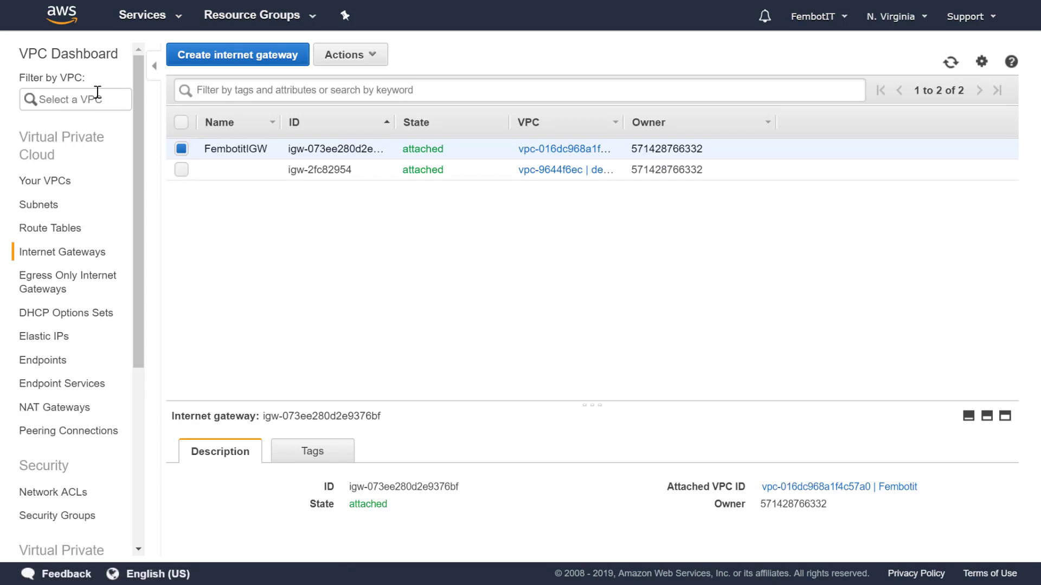
Start a new subnet with the name tag Fembotitpublic in the Fembotit VPC.
left_click(36, 208)
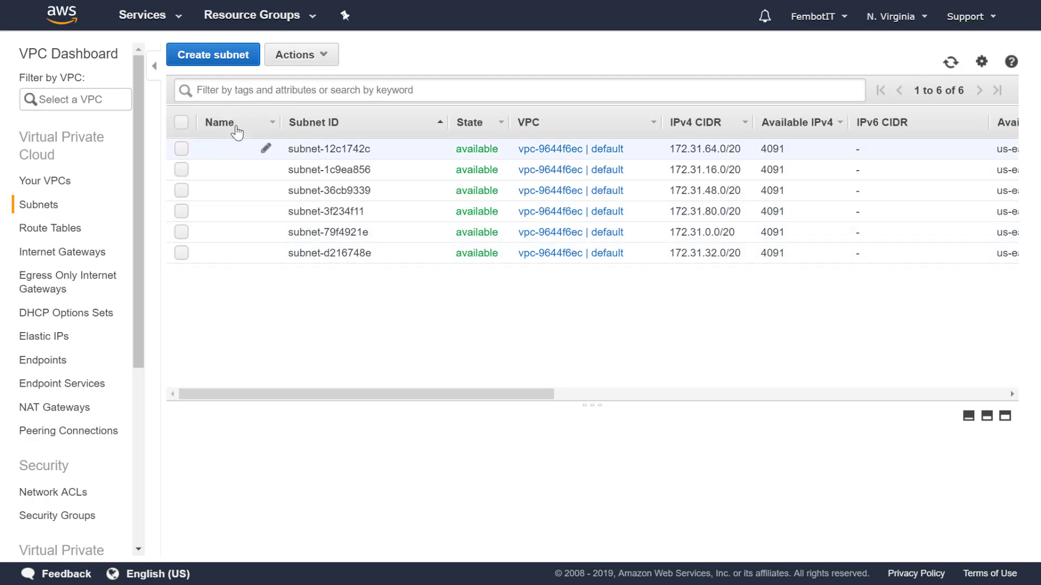
left_click(214, 56)
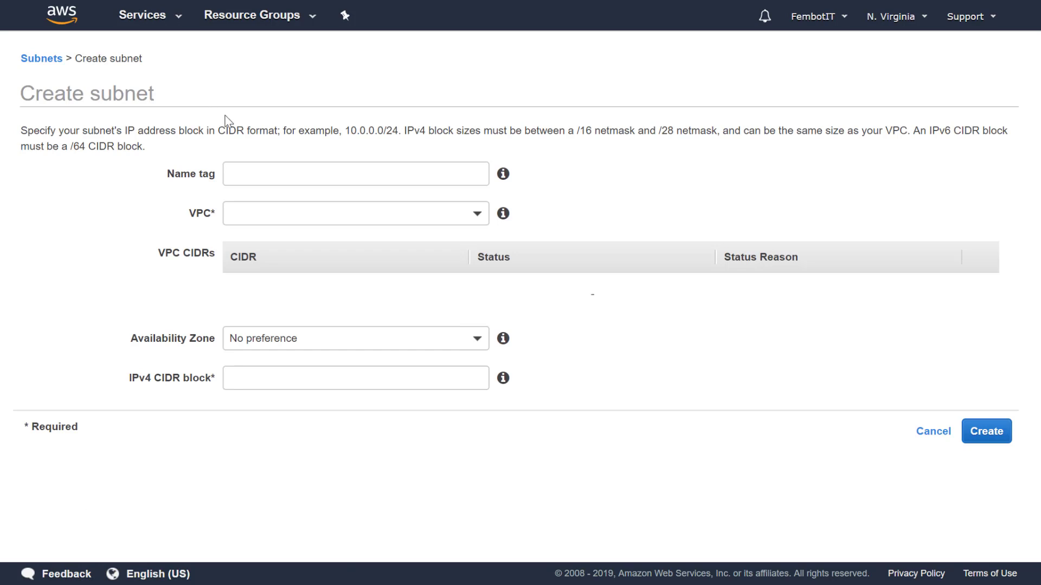
left_click(234, 174)
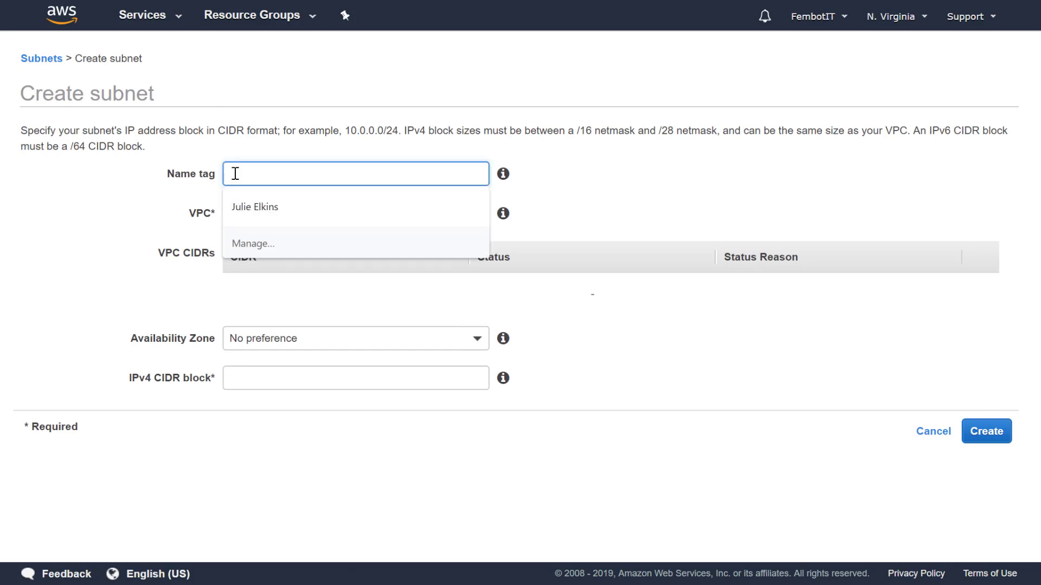
type("Fembotit")
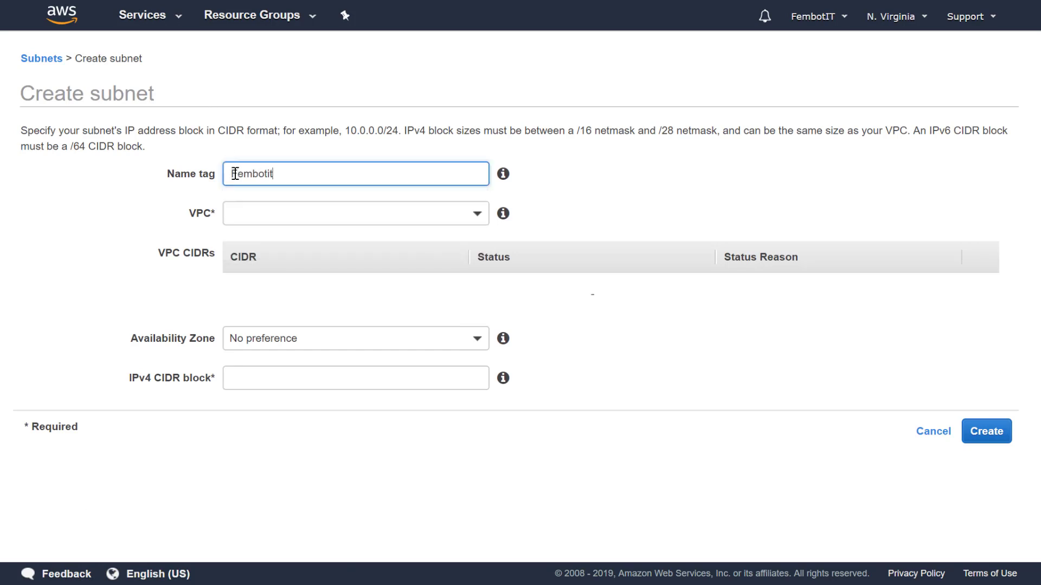
type("public")
left_click(265, 217)
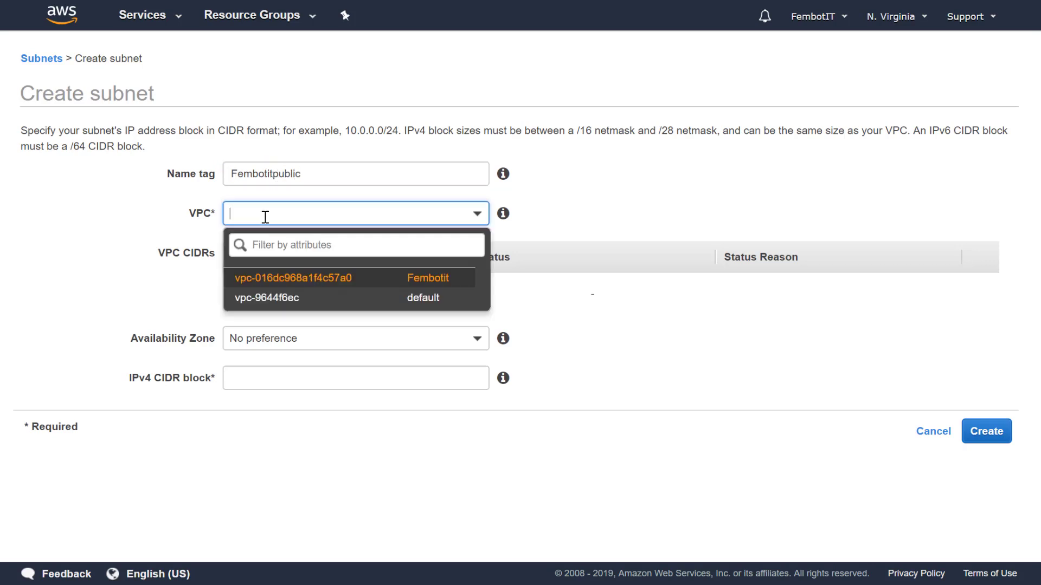
left_click(265, 278)
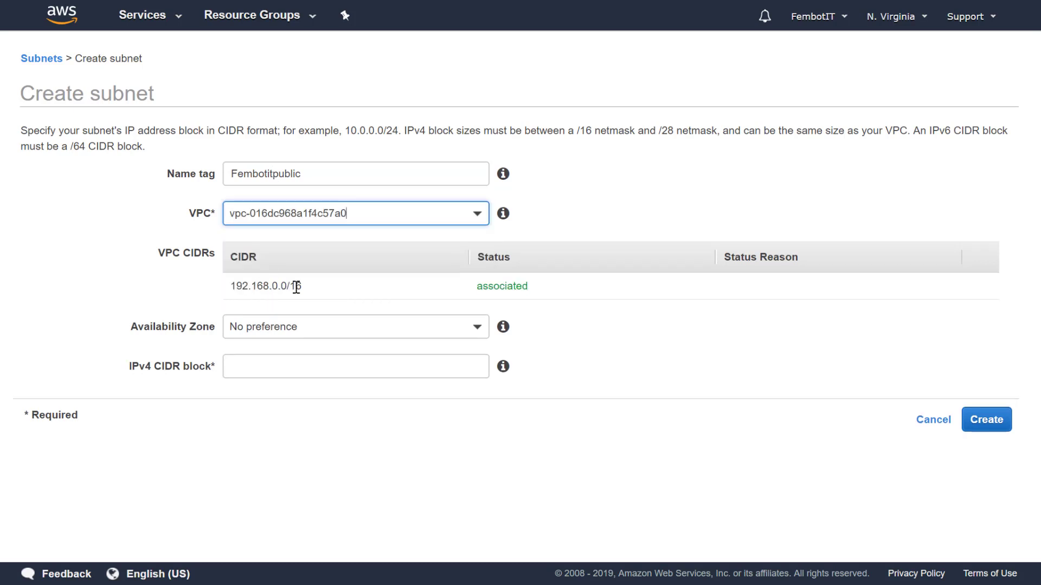
Create the subnet in availability zone us-east-1a with the IPv4 CIDR block 192.168.0.0/24.
left_click(251, 328)
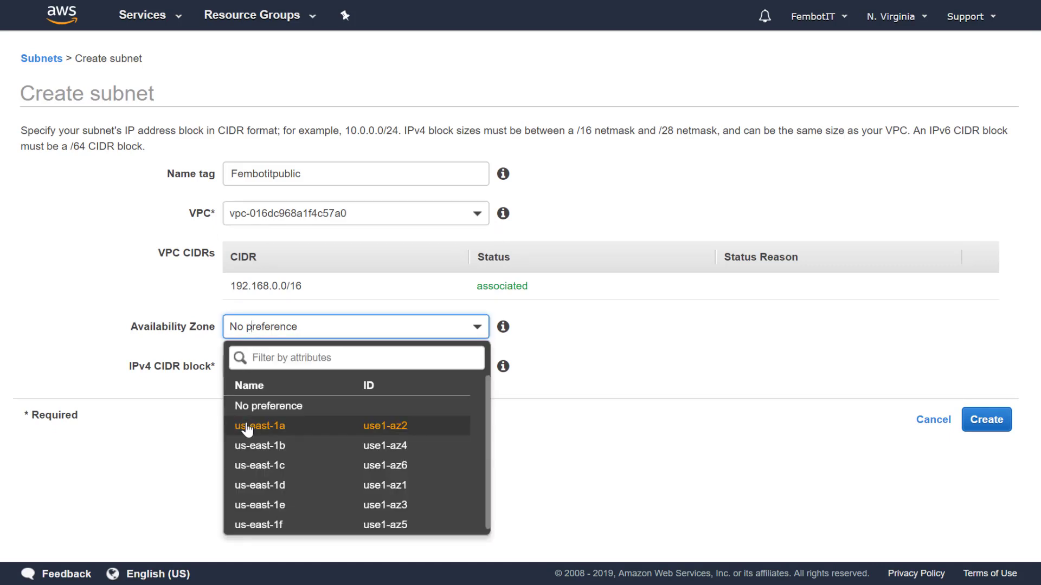
left_click(247, 428)
left_click(248, 360)
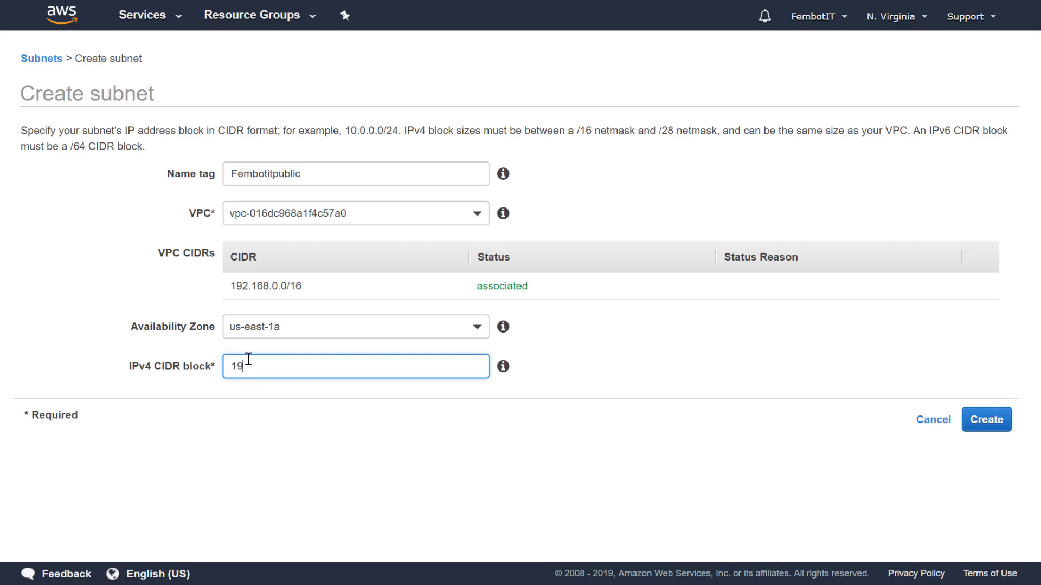
type("192.168.0.0/24")
left_click(983, 419)
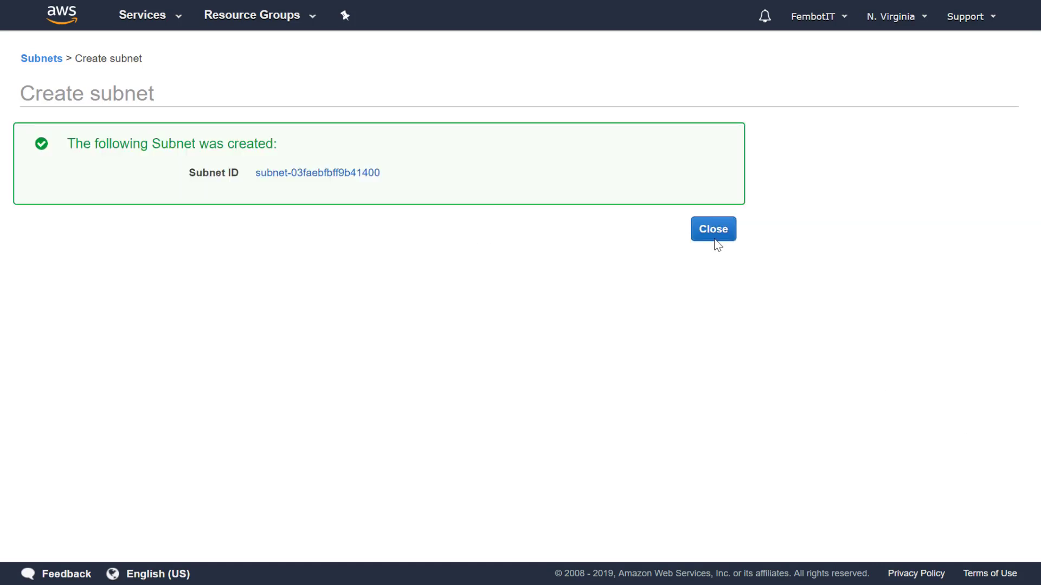
left_click(718, 231)
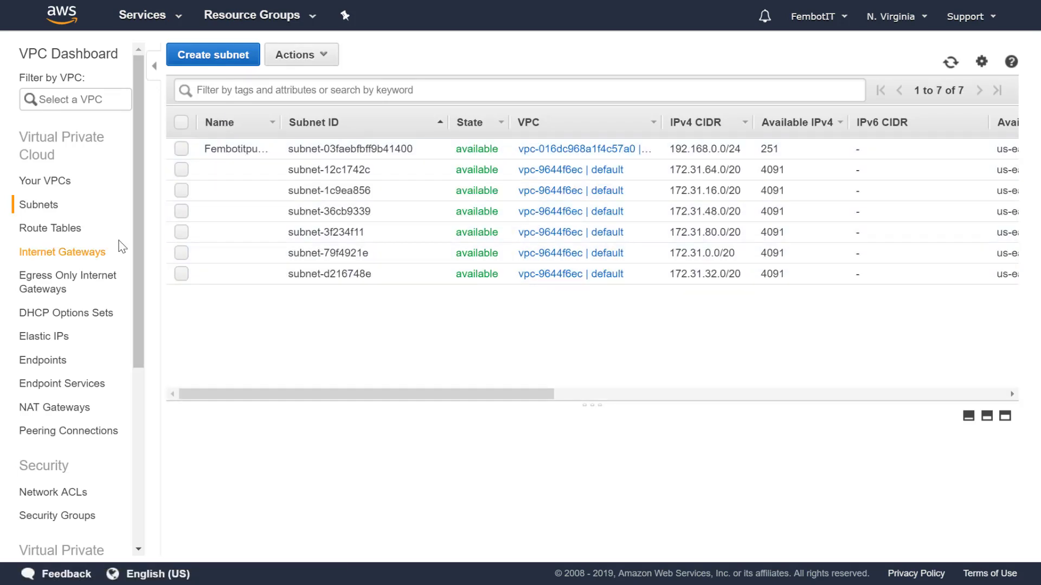
left_click_drag(137, 243, 139, 275)
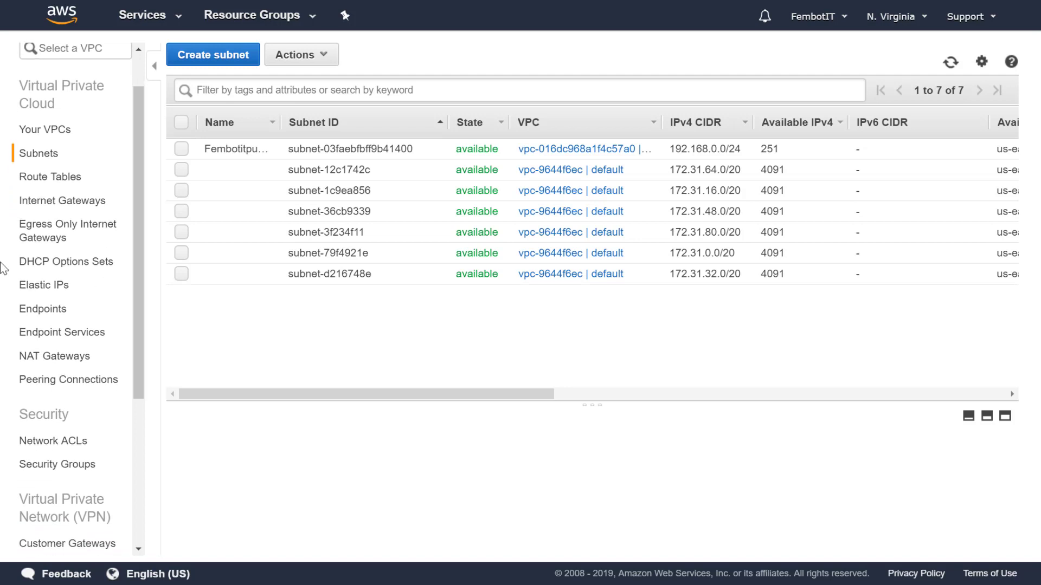
Create a route table with the name tag FembotitRT in the Fembotit VPC.
left_click(43, 186)
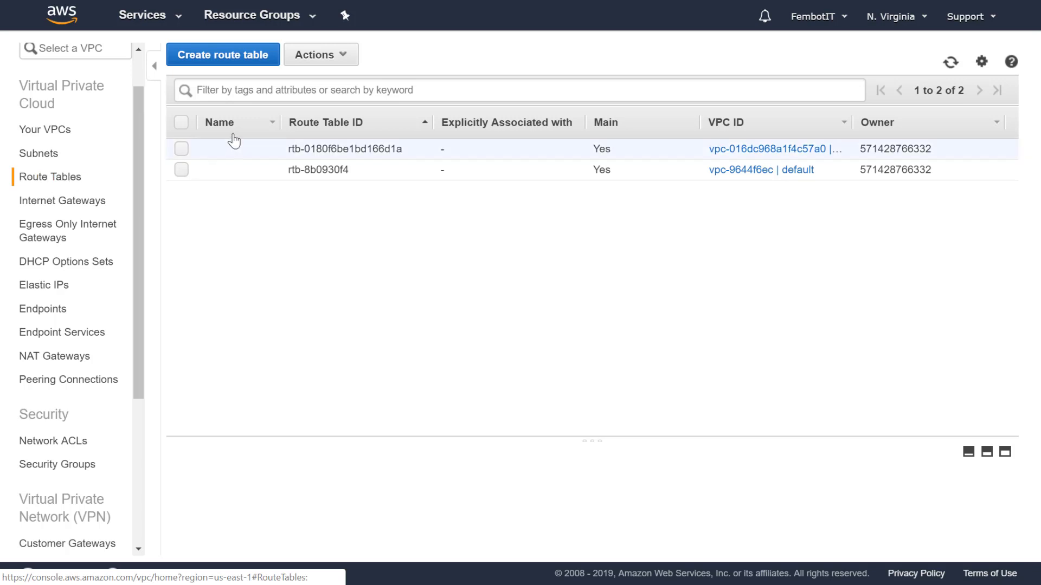
left_click(234, 57)
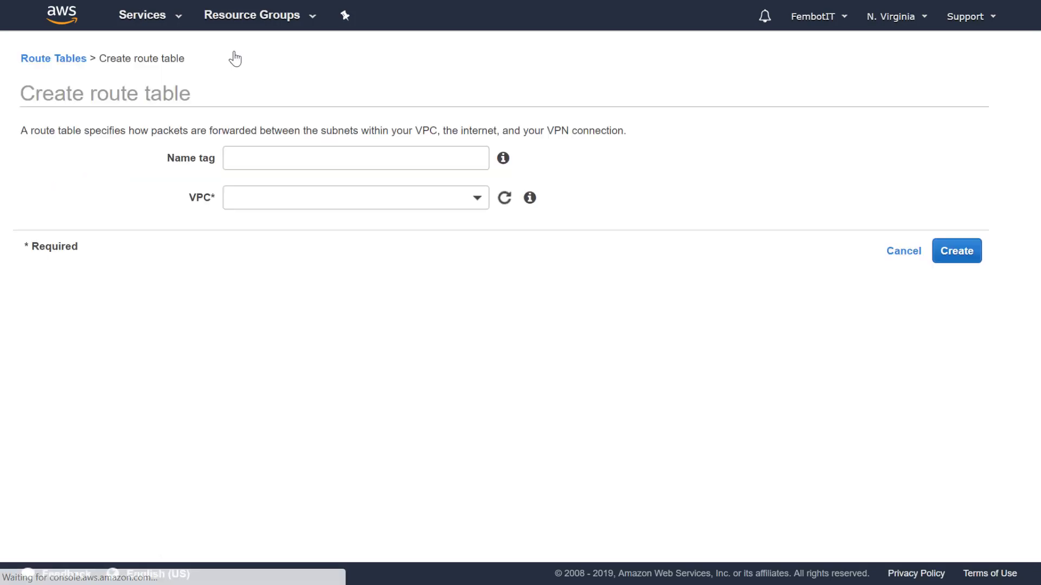
left_click(239, 159)
type("Femb")
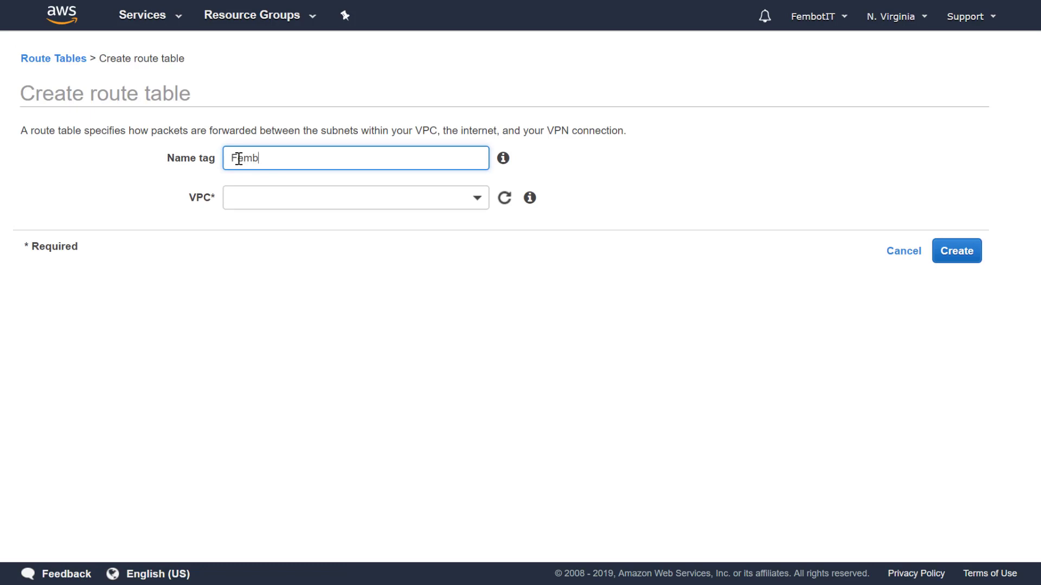
type("otitRT")
left_click(251, 196)
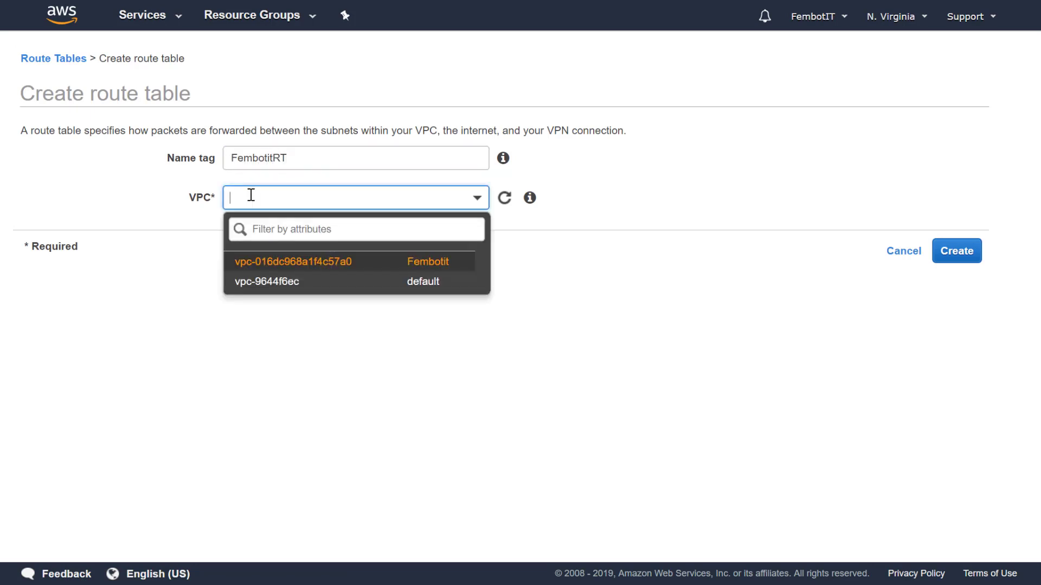
left_click(258, 266)
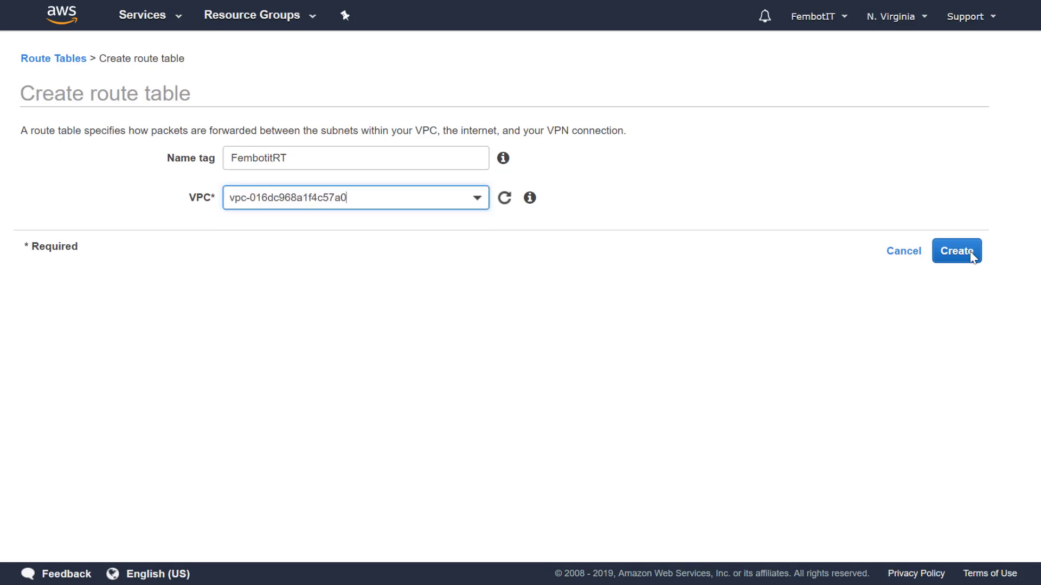
left_click(969, 255)
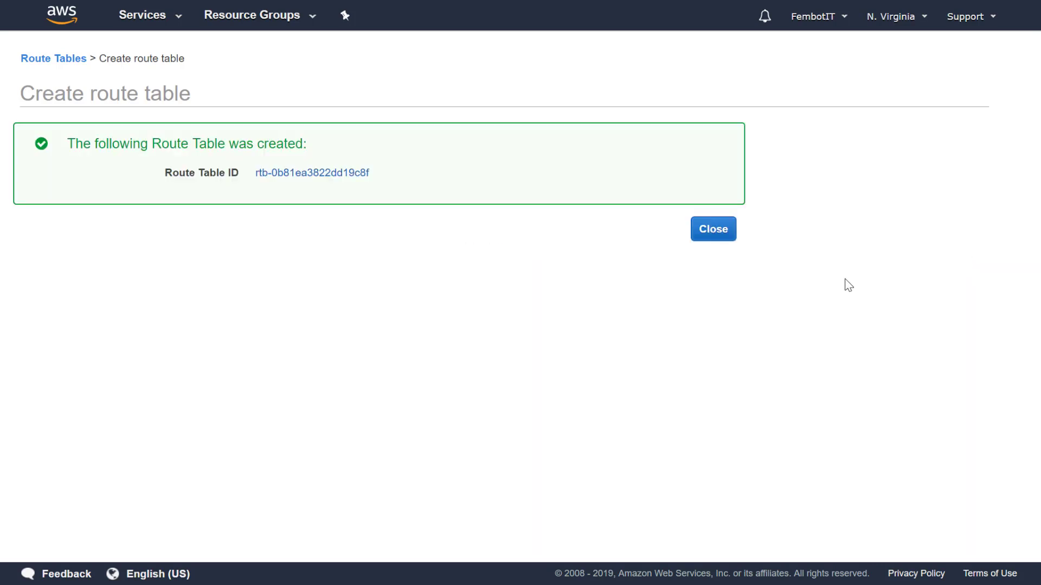
left_click(709, 228)
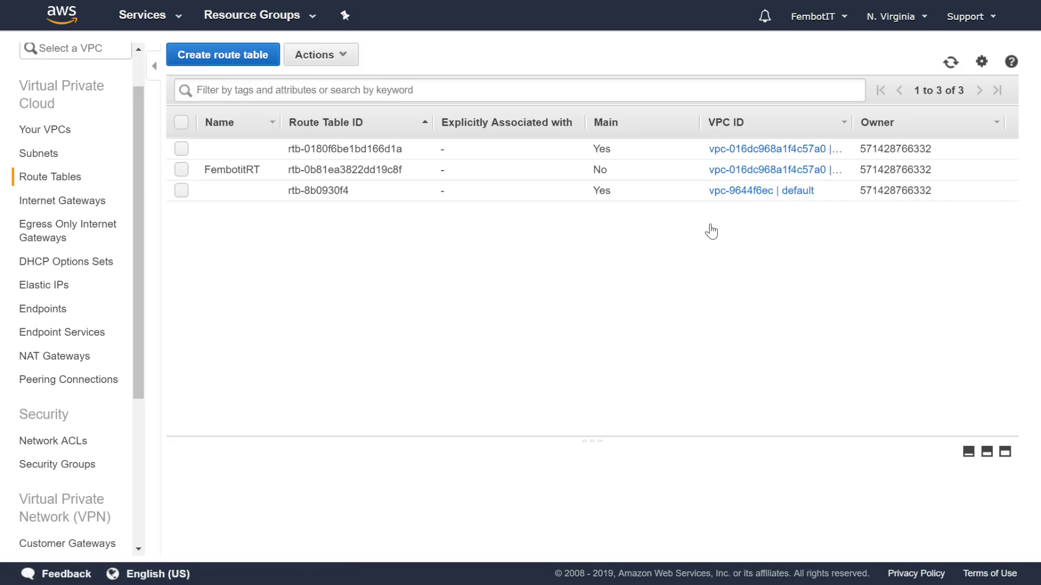
Associate the Fembotitpublic subnet with the FembotitRT route table.
left_click(182, 170)
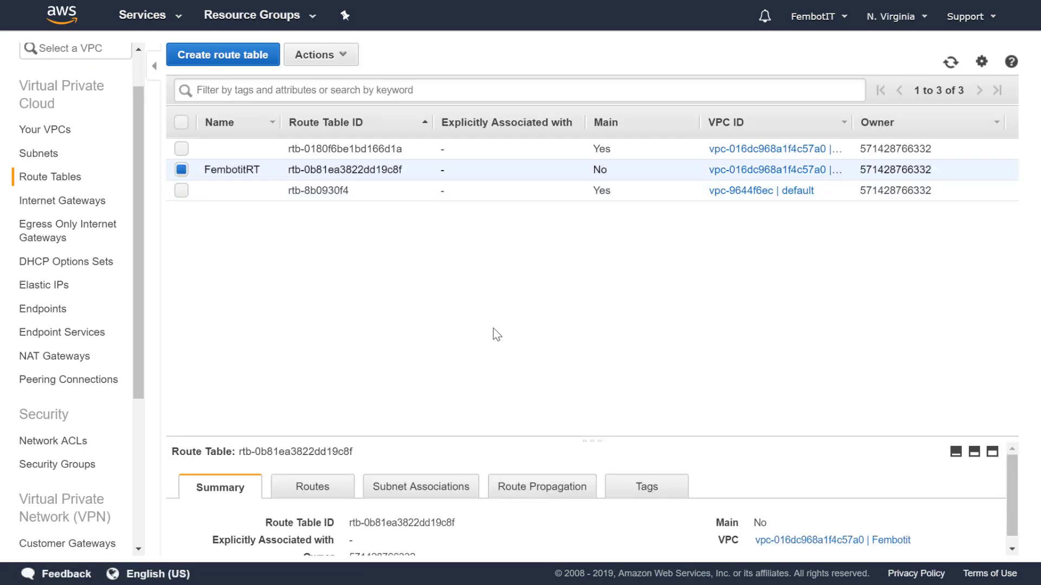
left_click(420, 491)
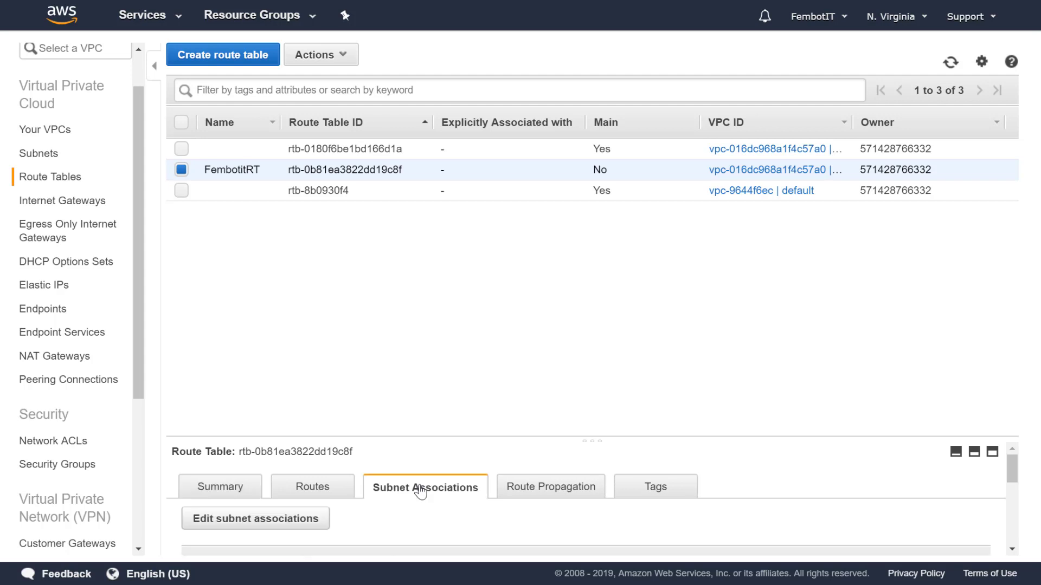
left_click(236, 521)
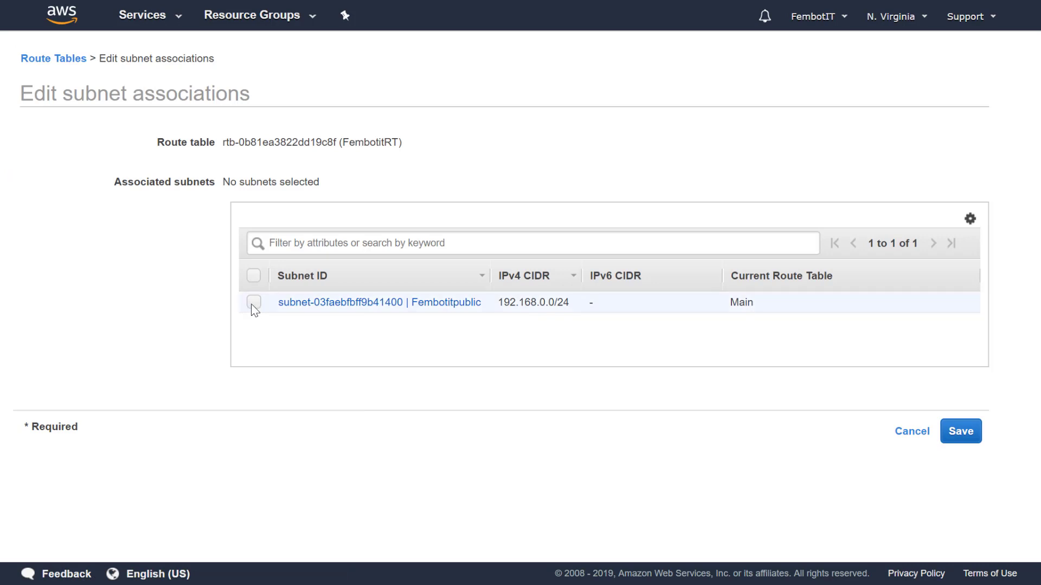
left_click(253, 303)
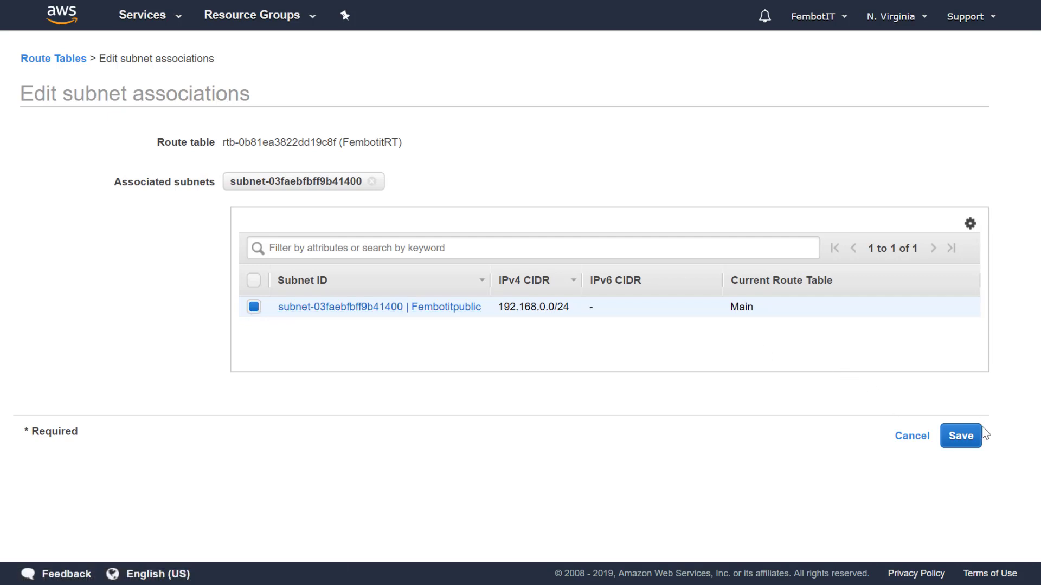
left_click(962, 435)
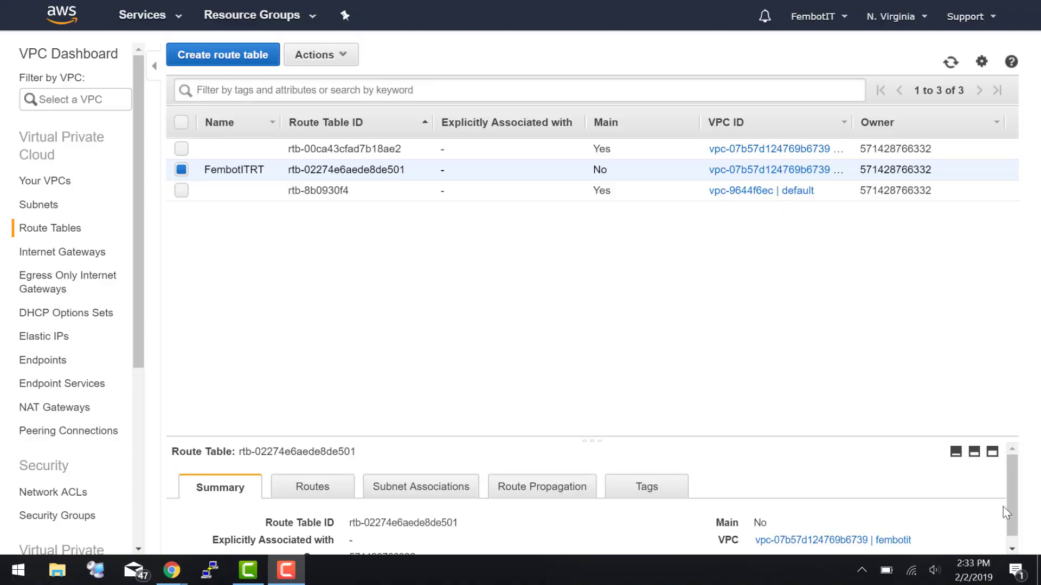
Add a route with the destination 0.0.0.0/0 to the FembotITRT route table.
left_click(304, 487)
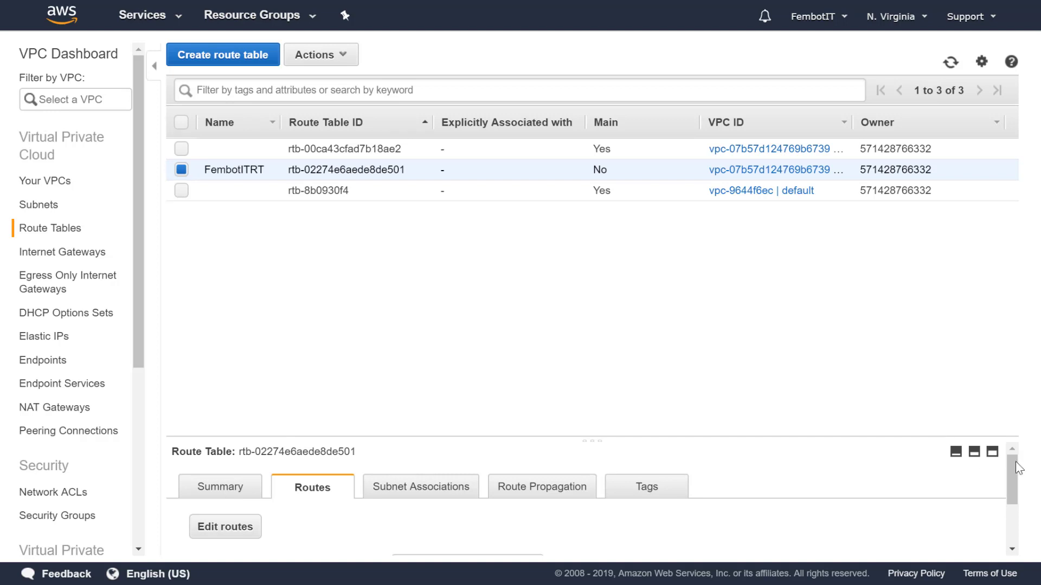
left_click_drag(1013, 466, 1015, 522)
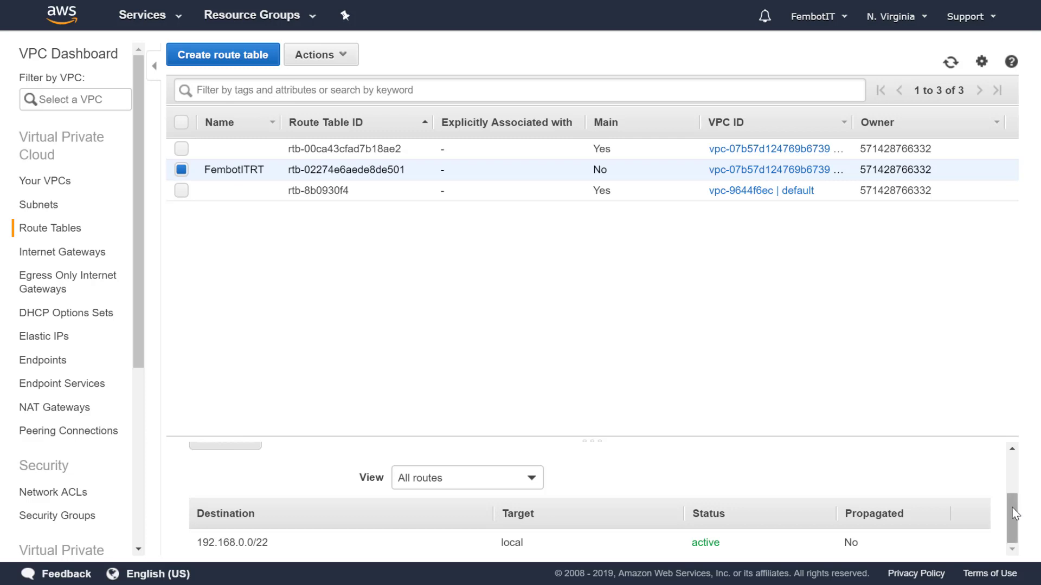
left_click_drag(1015, 514, 1015, 481)
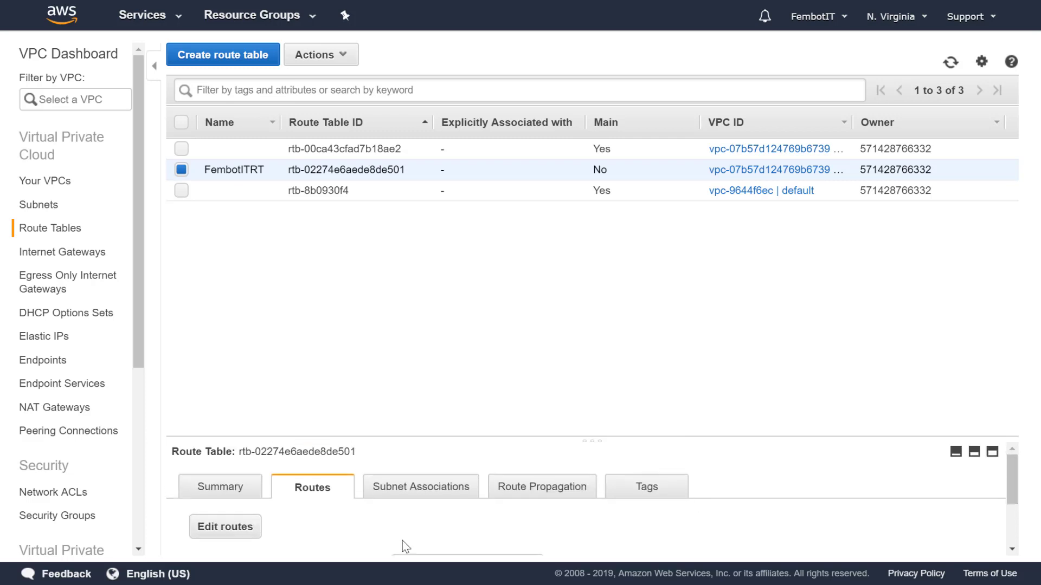
left_click(236, 529)
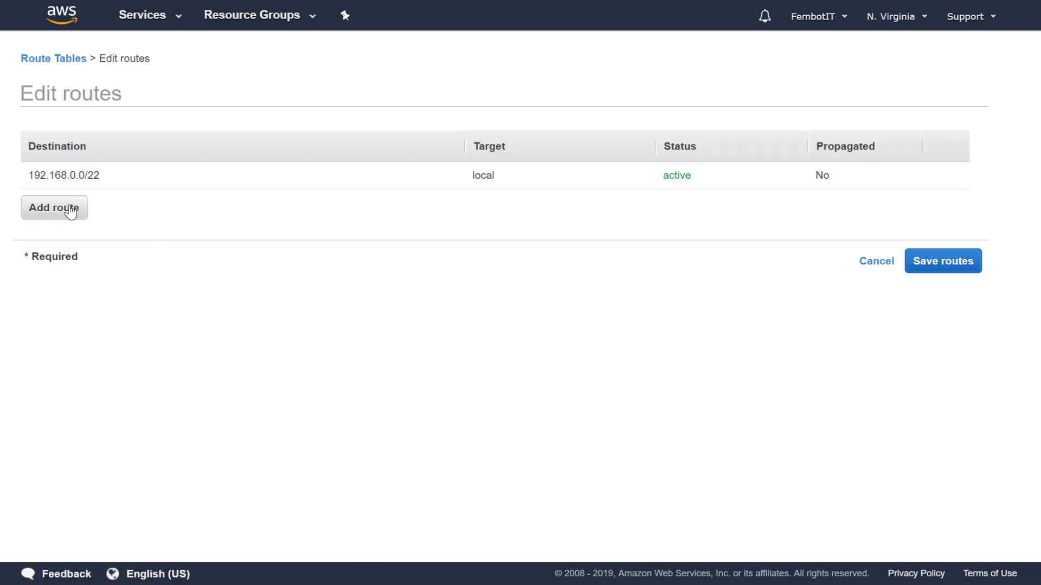
left_click(71, 211)
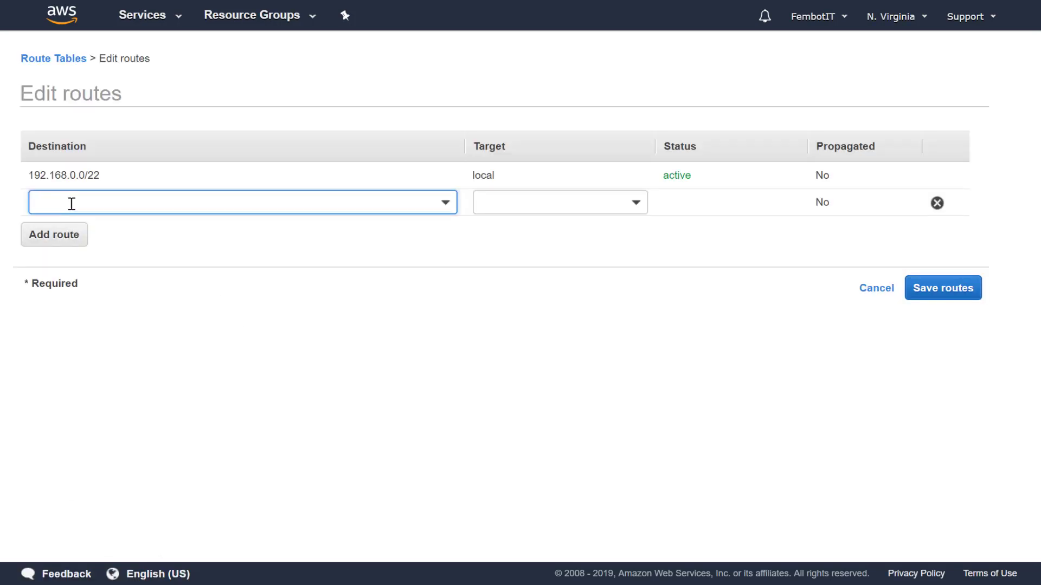
type("0")
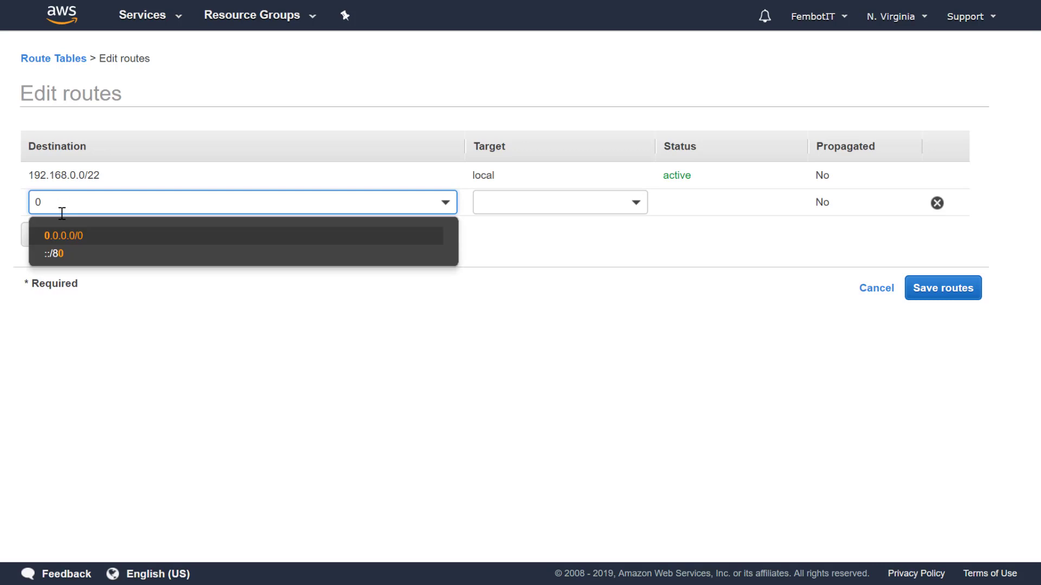
left_click(62, 236)
Set the FembotITIGW internet gateway as the target of the 0.0.0.0/0 route and save the routes.
left_click(531, 202)
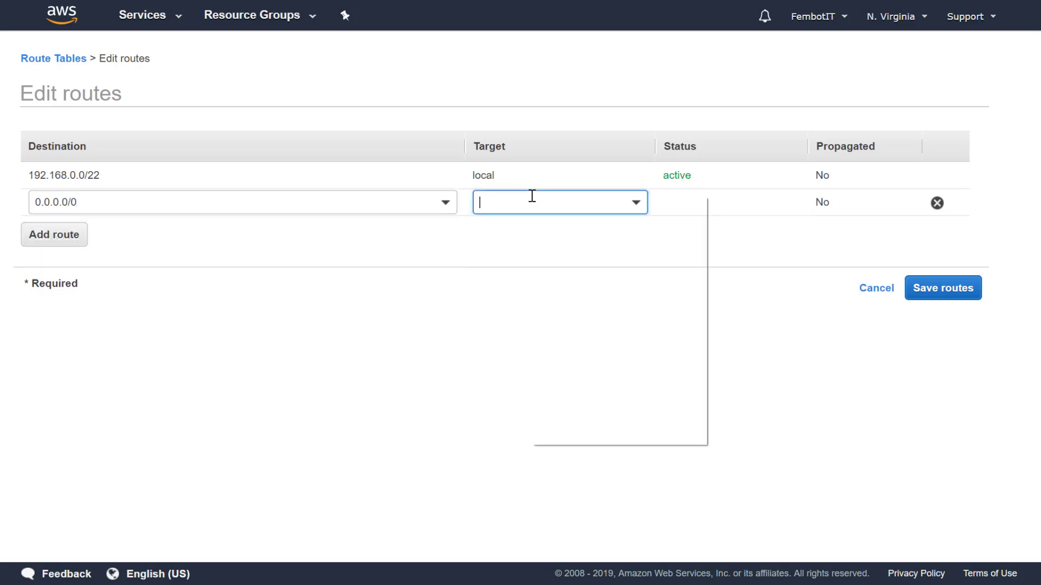
right_click(531, 200)
left_click(495, 199)
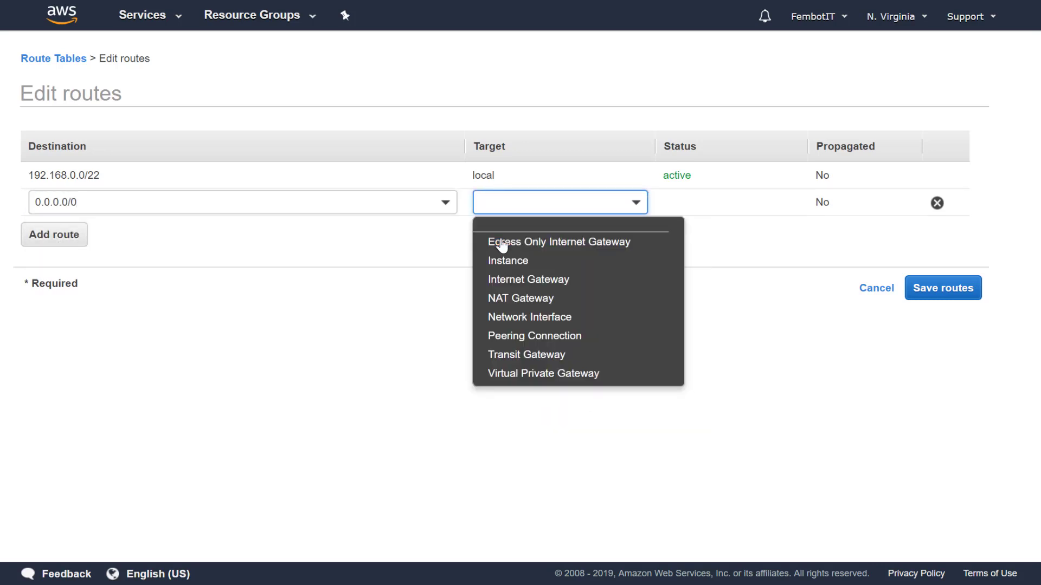
left_click(509, 279)
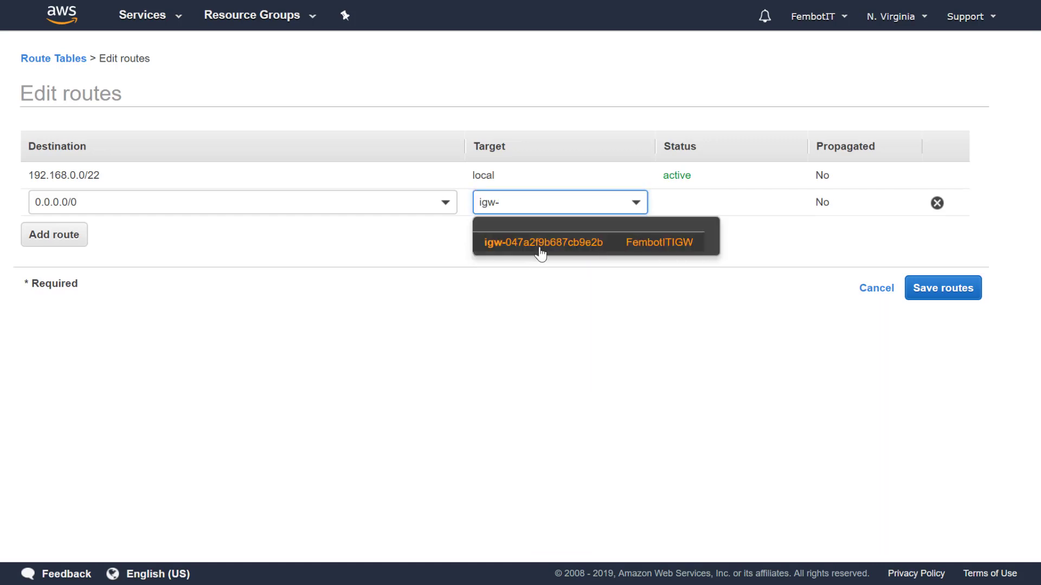
left_click(540, 247)
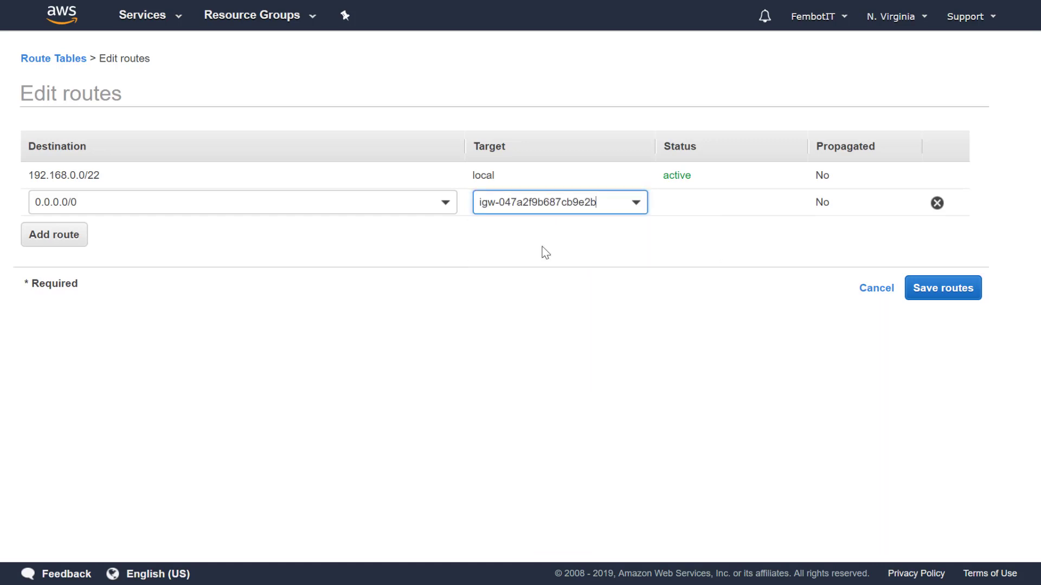
left_click(929, 293)
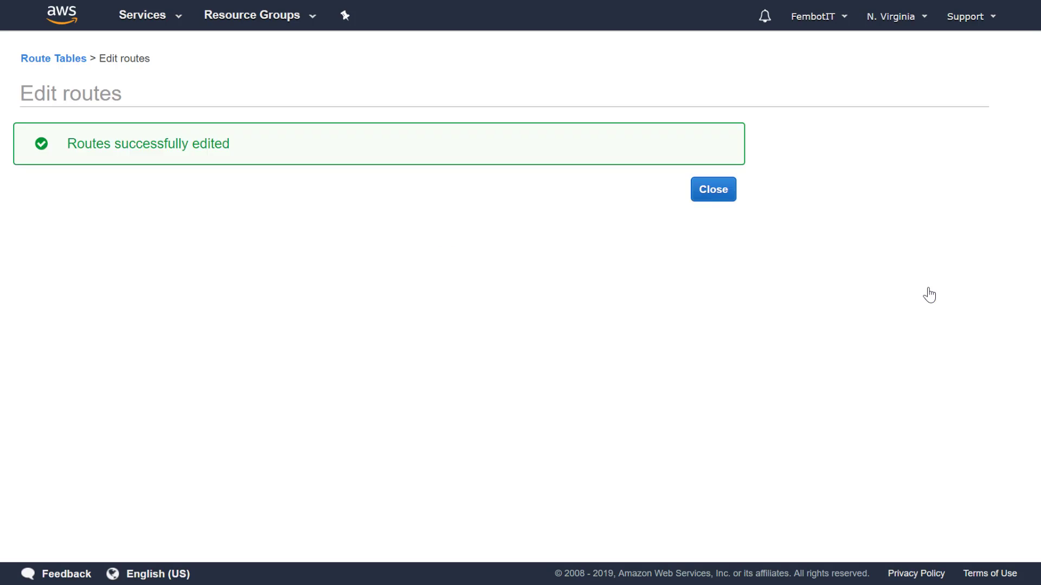
left_click(712, 191)
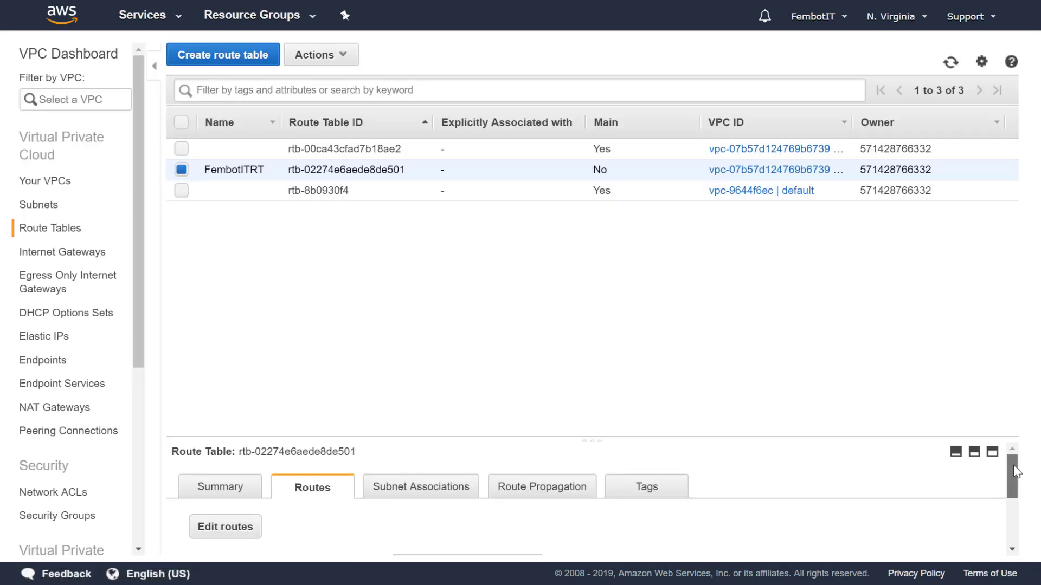
left_click_drag(1008, 467, 1014, 530)
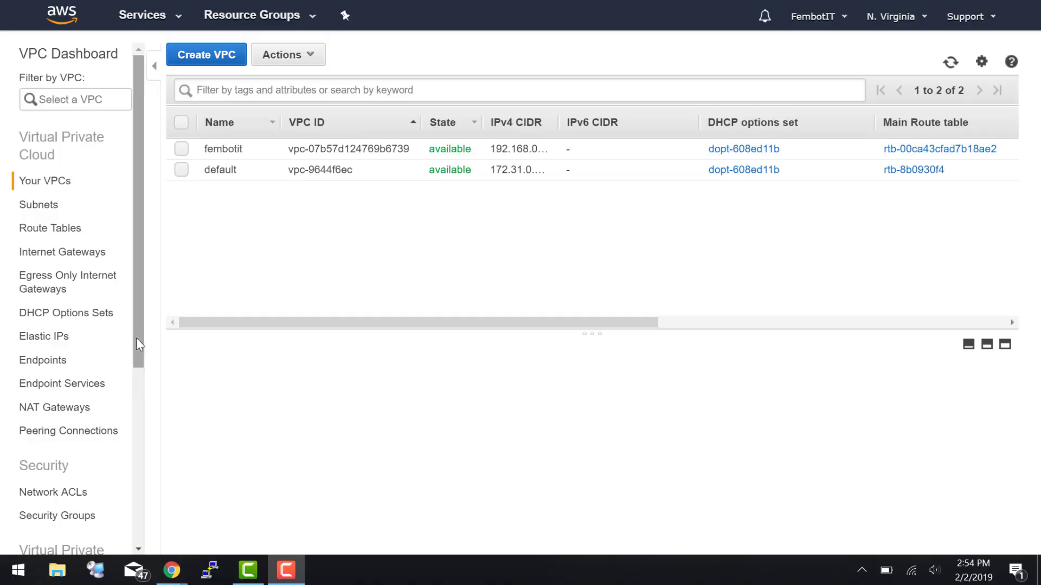
Create a network ACL with the name tag Fembotit in the fembotit VPC.
left_click_drag(136, 343, 138, 402)
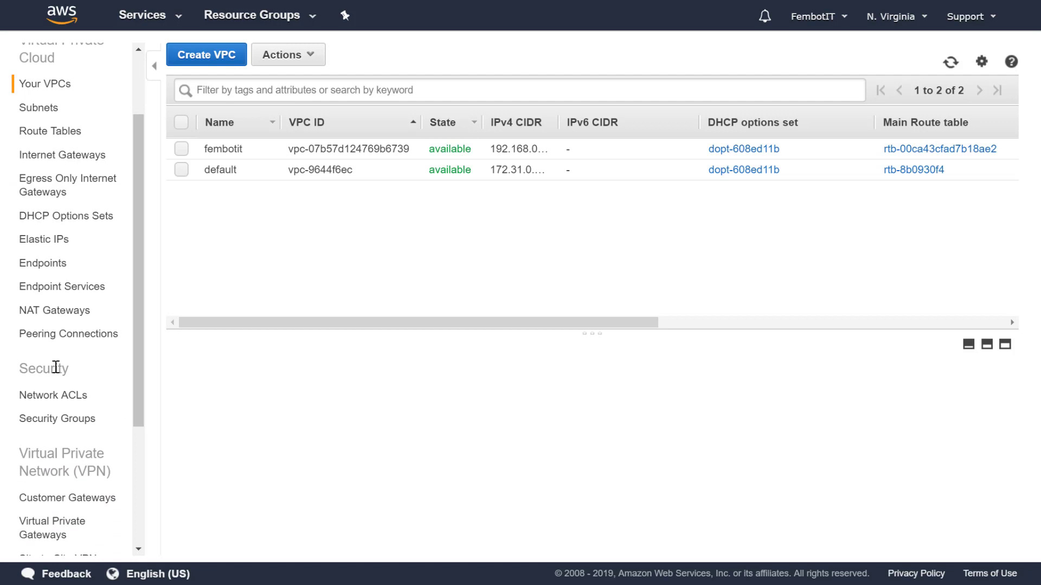
left_click(56, 400)
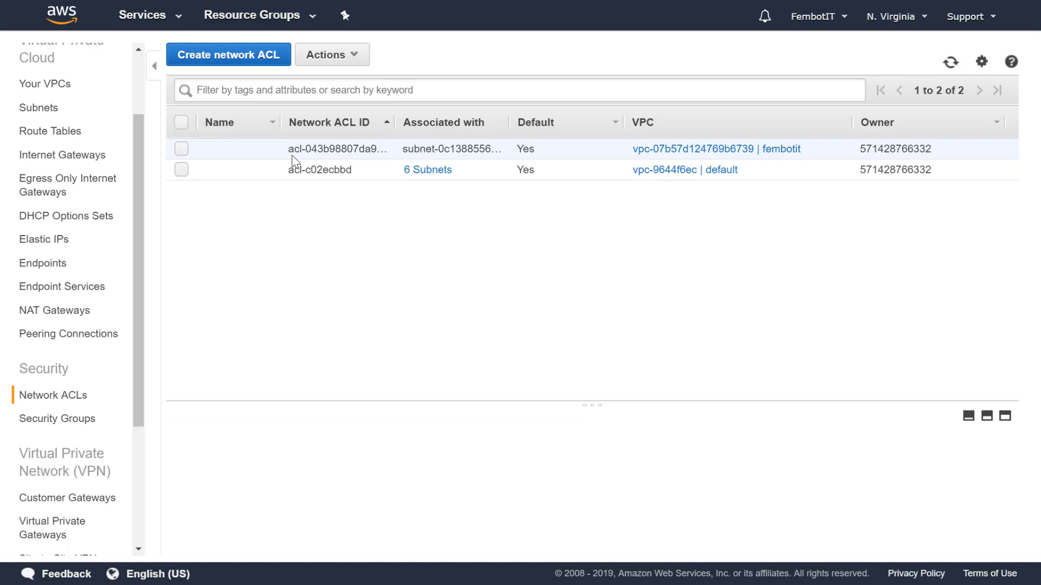
left_click(261, 61)
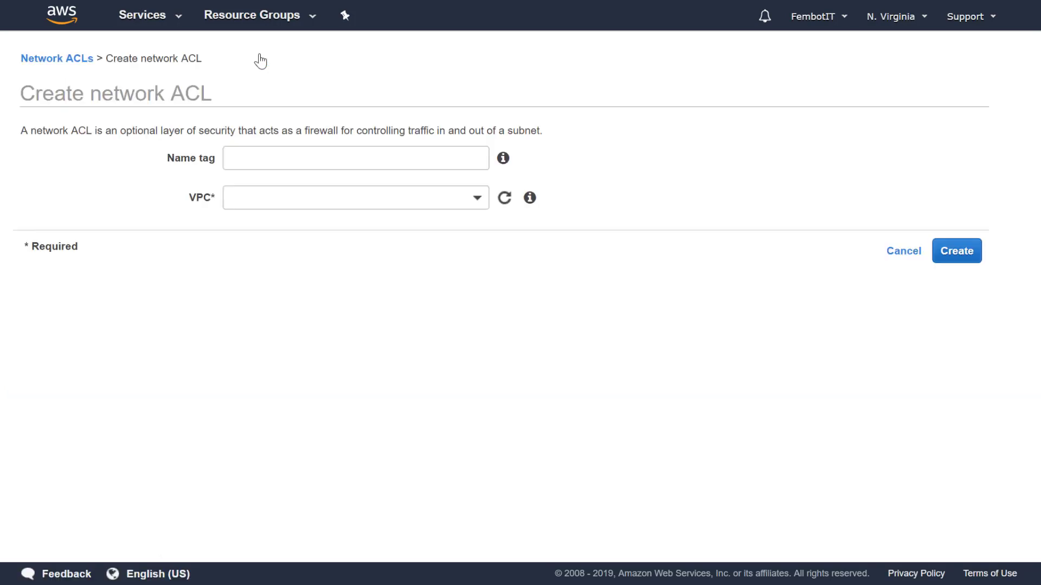
left_click(290, 159)
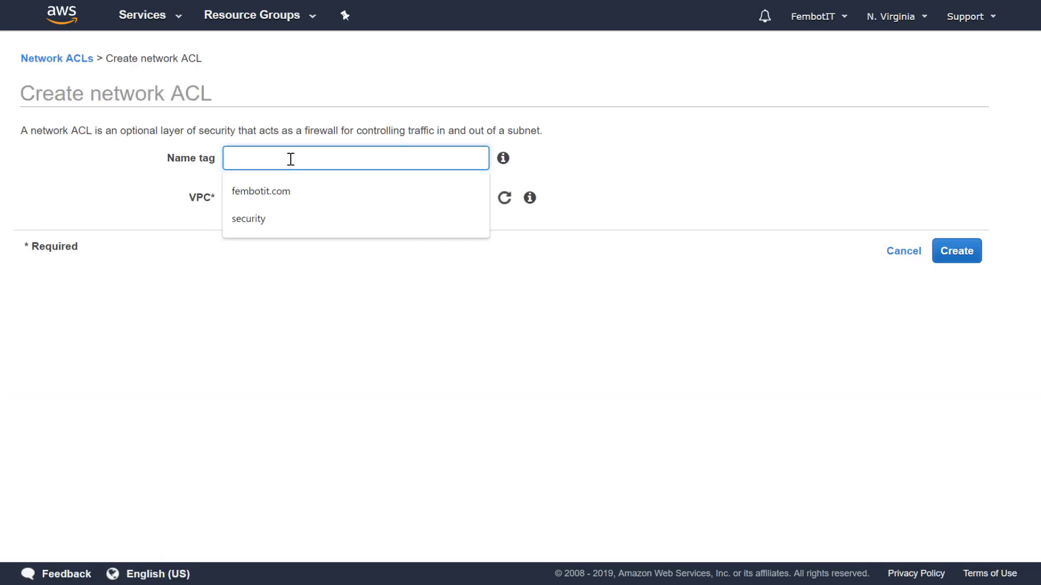
type("Fembotit")
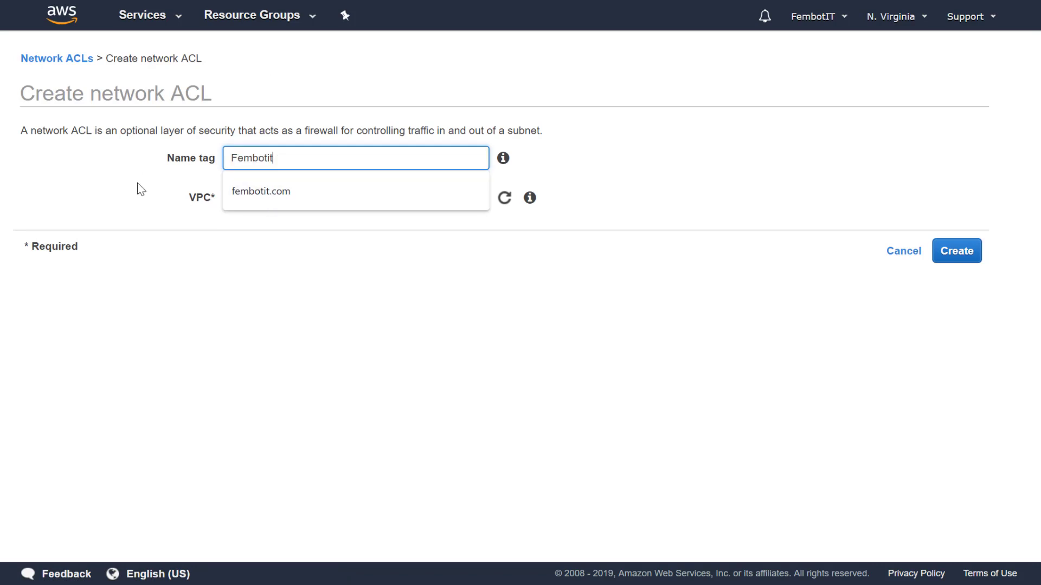
left_click(298, 195)
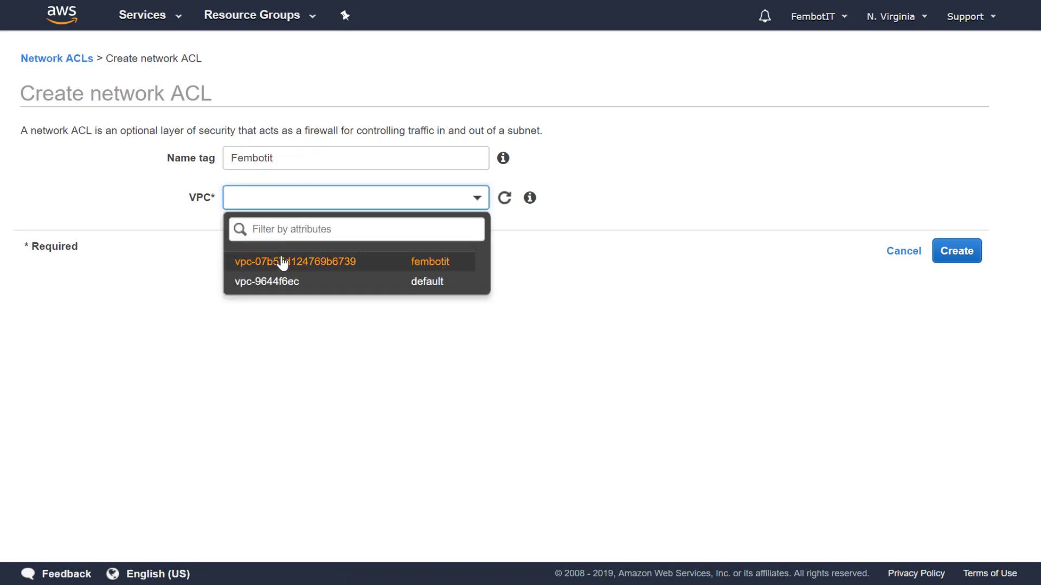
left_click(281, 262)
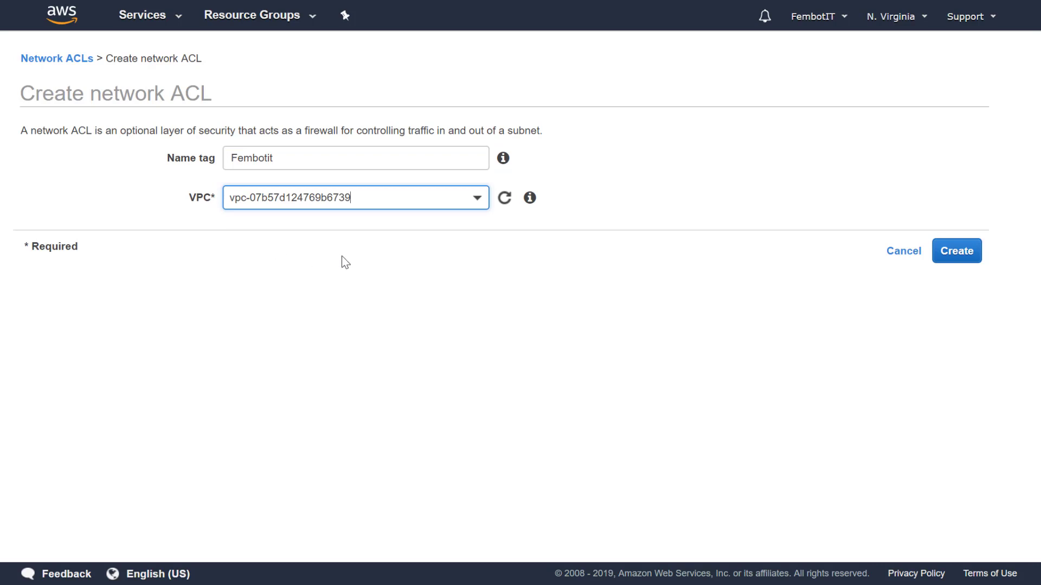
left_click(973, 256)
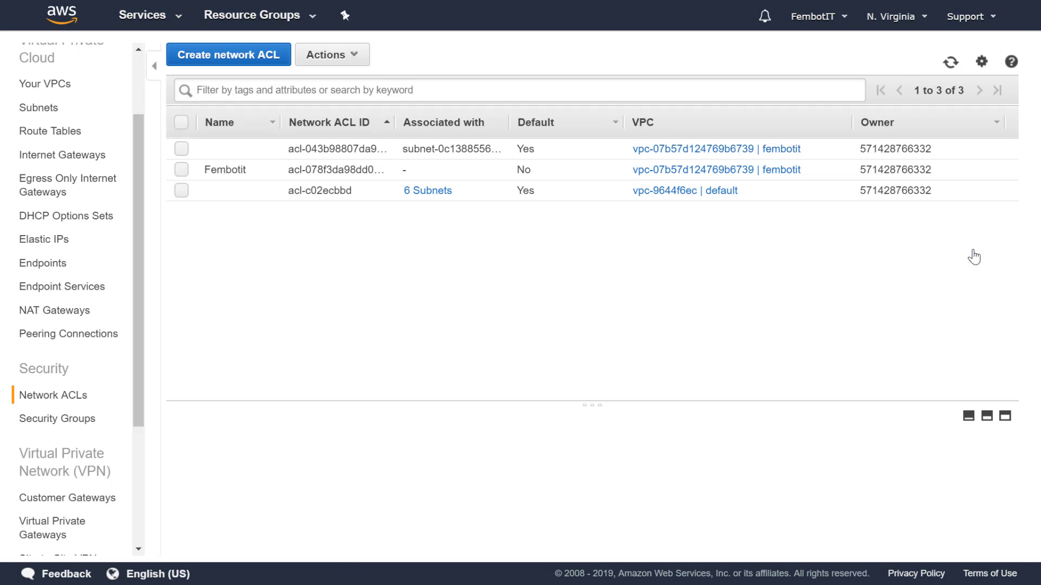
Review the inbound and outbound rules of the Fembotit network ACL.
left_click(181, 170)
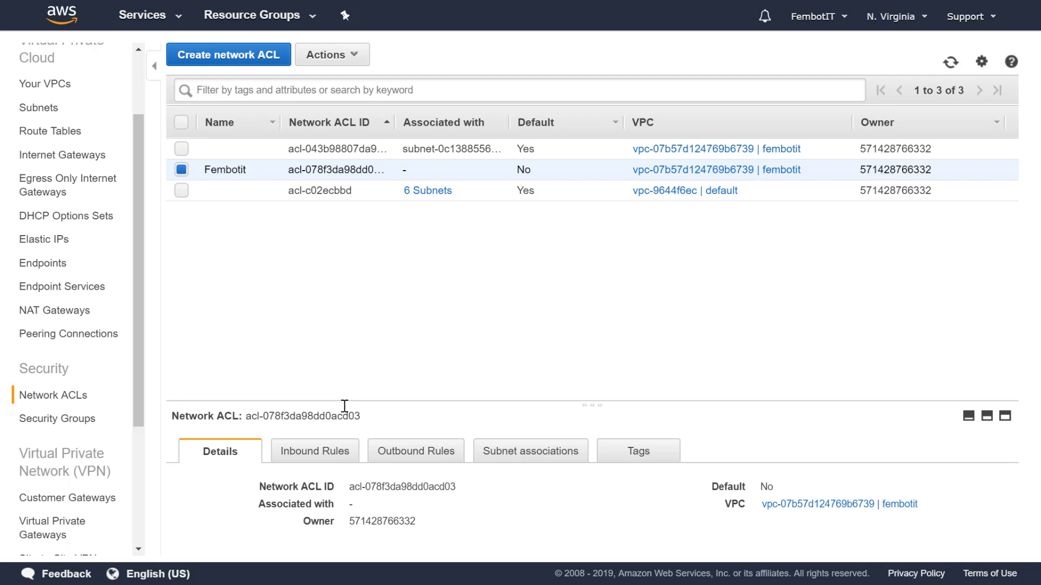
left_click(342, 457)
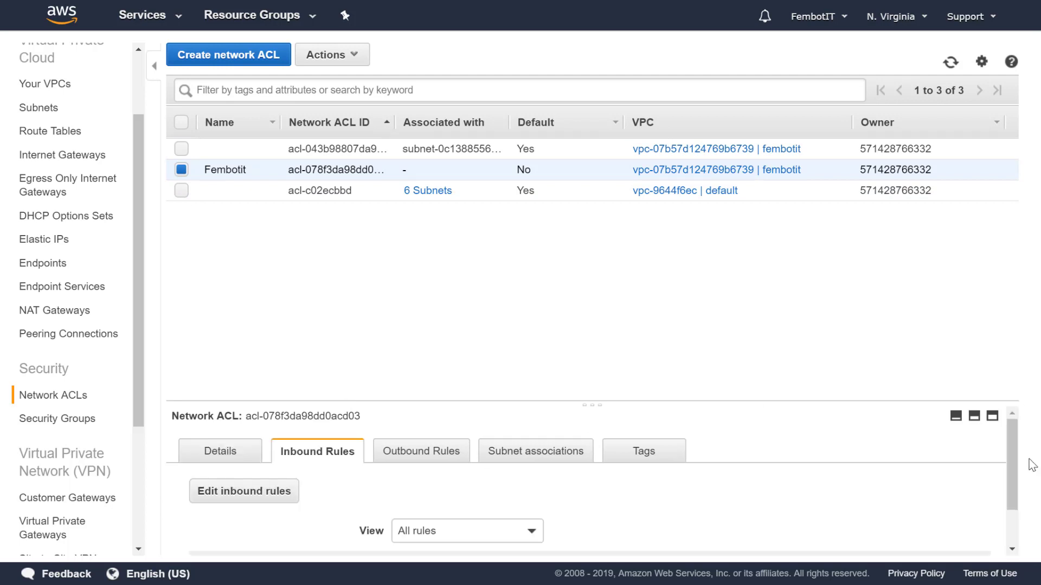
left_click_drag(1016, 475, 1016, 522)
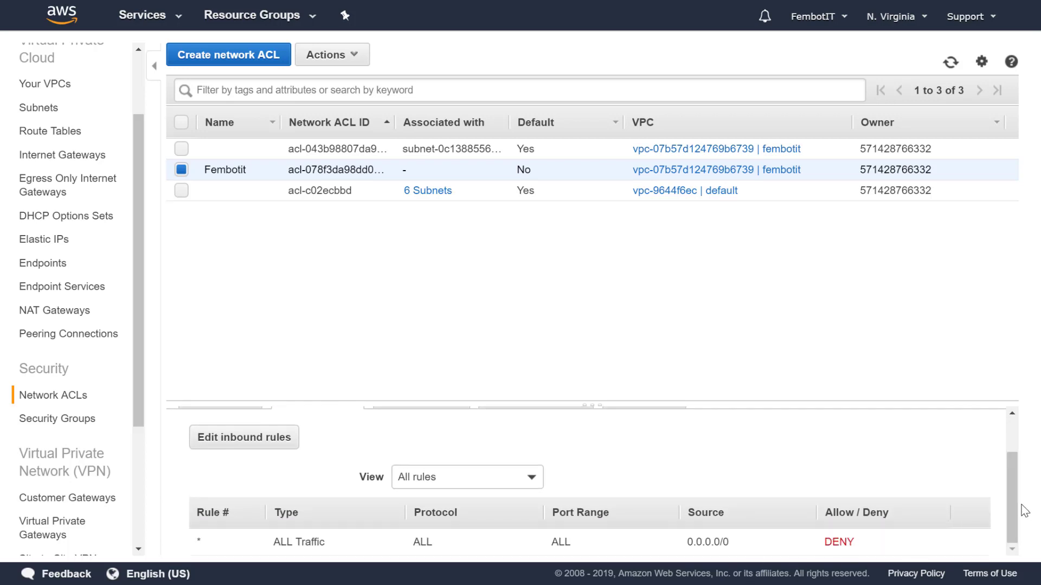
left_click_drag(1017, 511, 1017, 458)
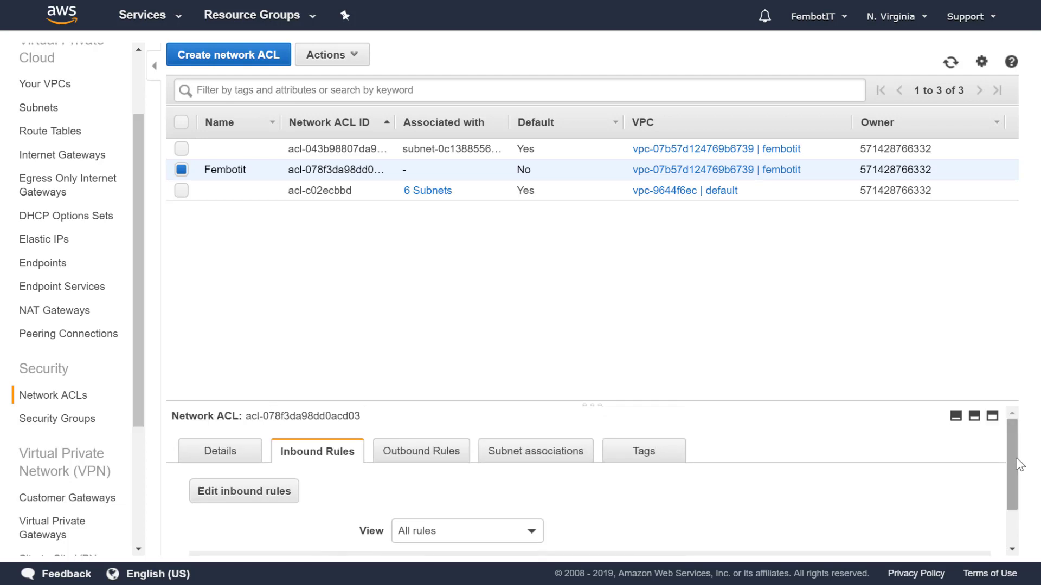
left_click(408, 452)
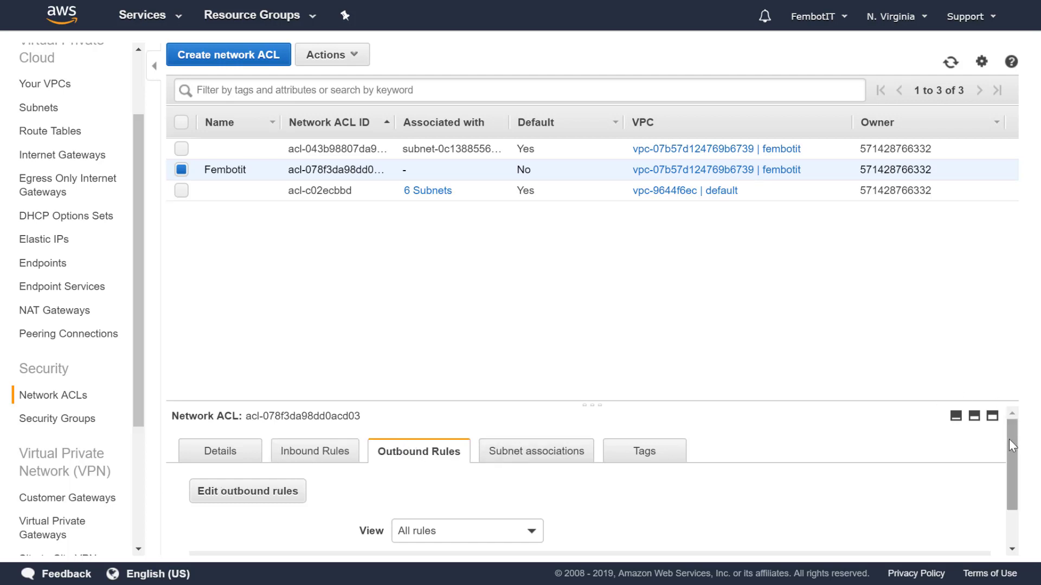
left_click_drag(1011, 445, 1015, 504)
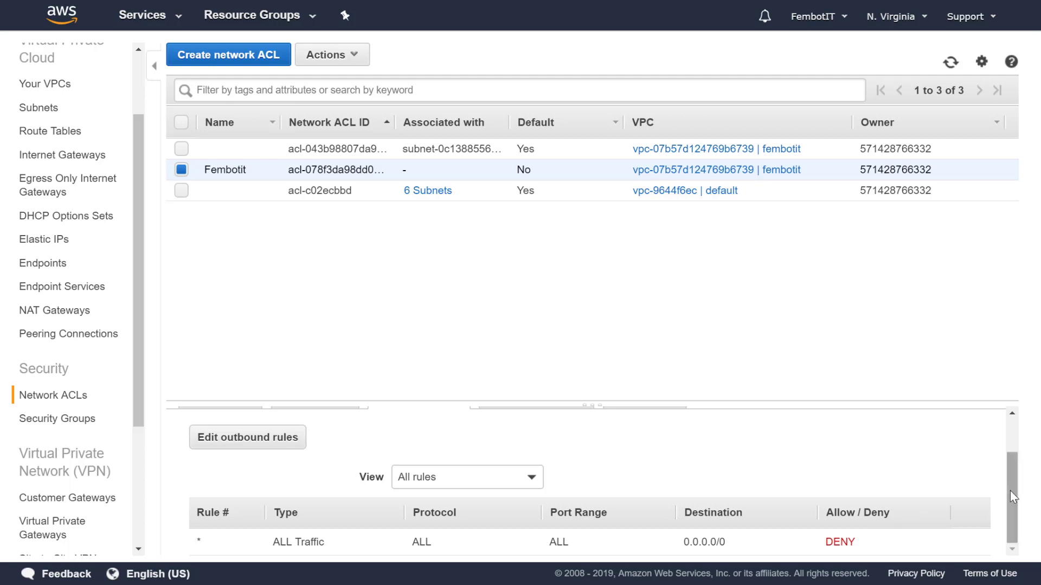
left_click_drag(1011, 492, 1012, 429)
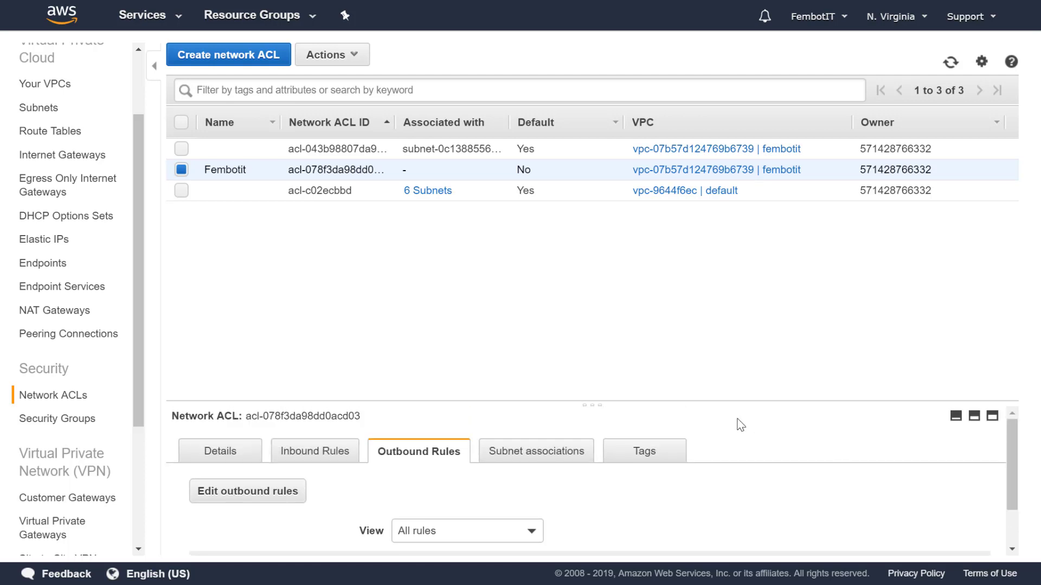
Add an inbound rule numbered 100 to the Fembotit network ACL and save it.
left_click(296, 455)
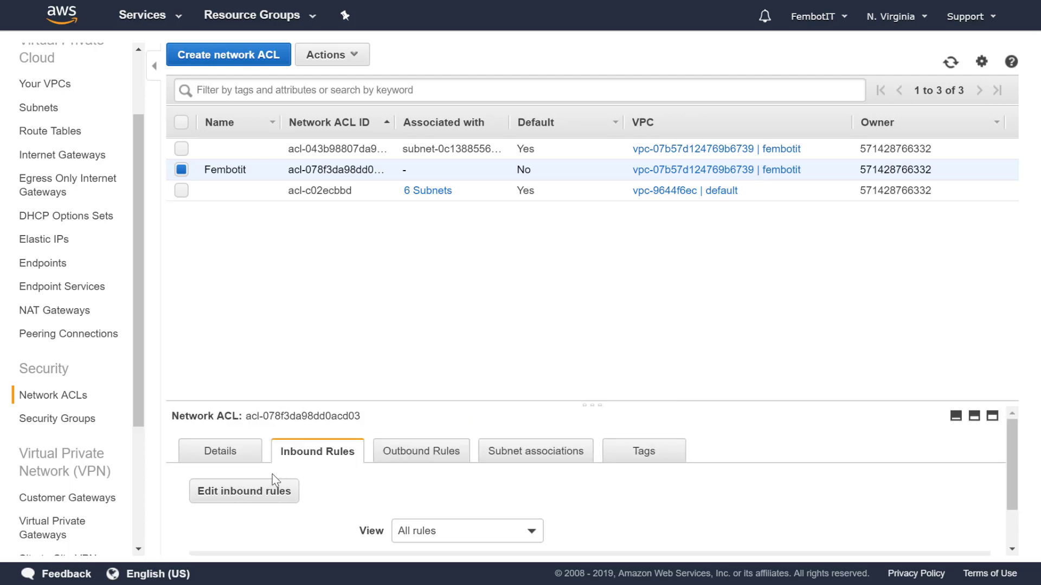
left_click(259, 493)
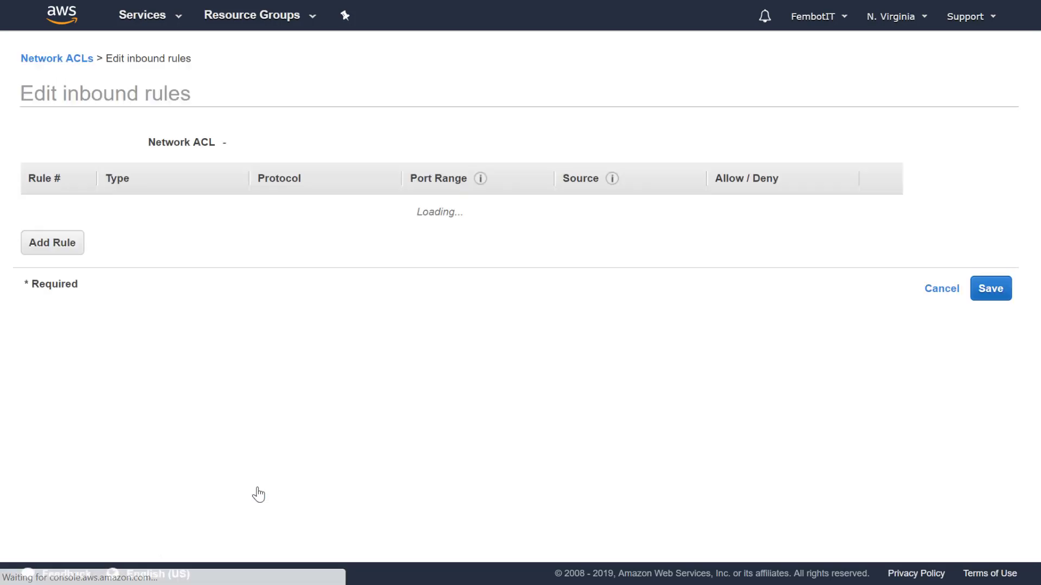
left_click(47, 249)
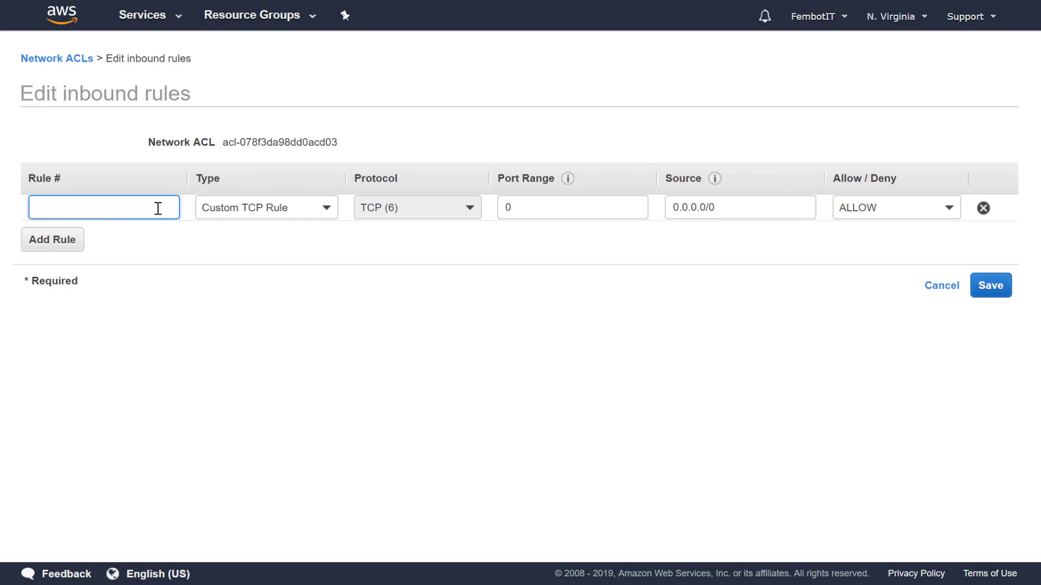
type("100")
left_click(990, 282)
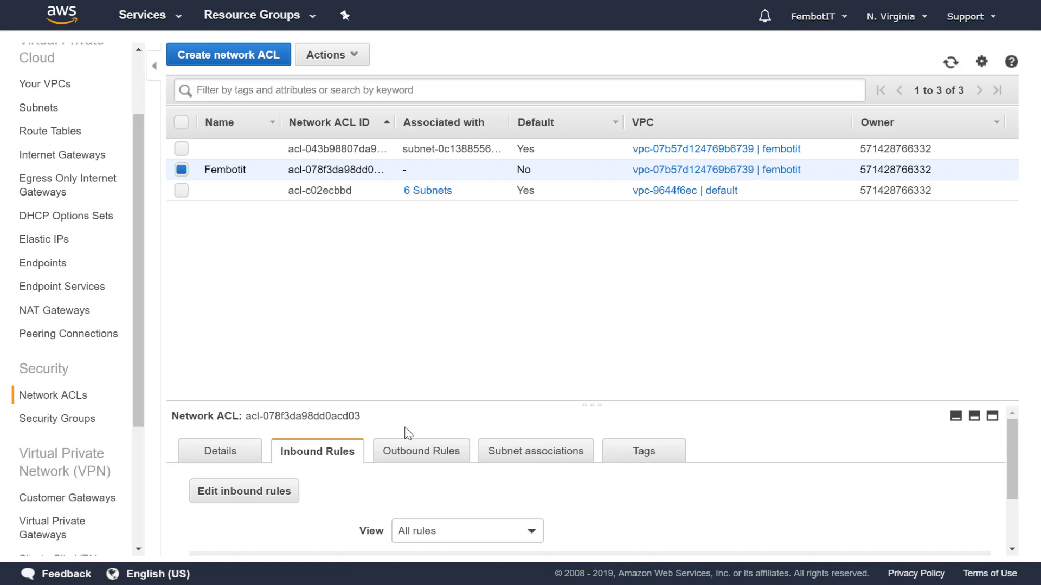
Add an outbound rule numbered 100 to the Fembotit network ACL and save it.
left_click(412, 452)
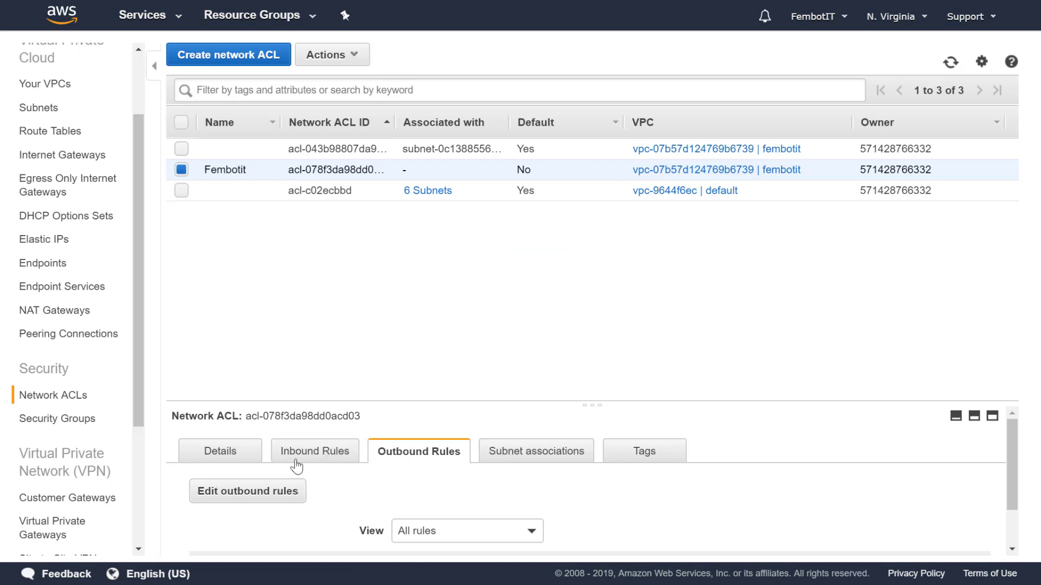
left_click(258, 491)
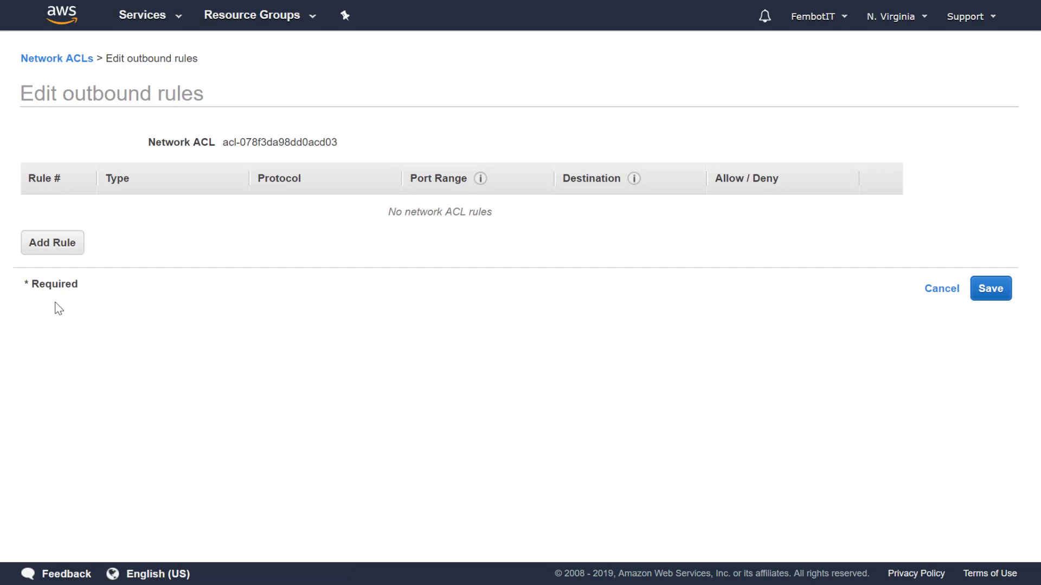
left_click(44, 247)
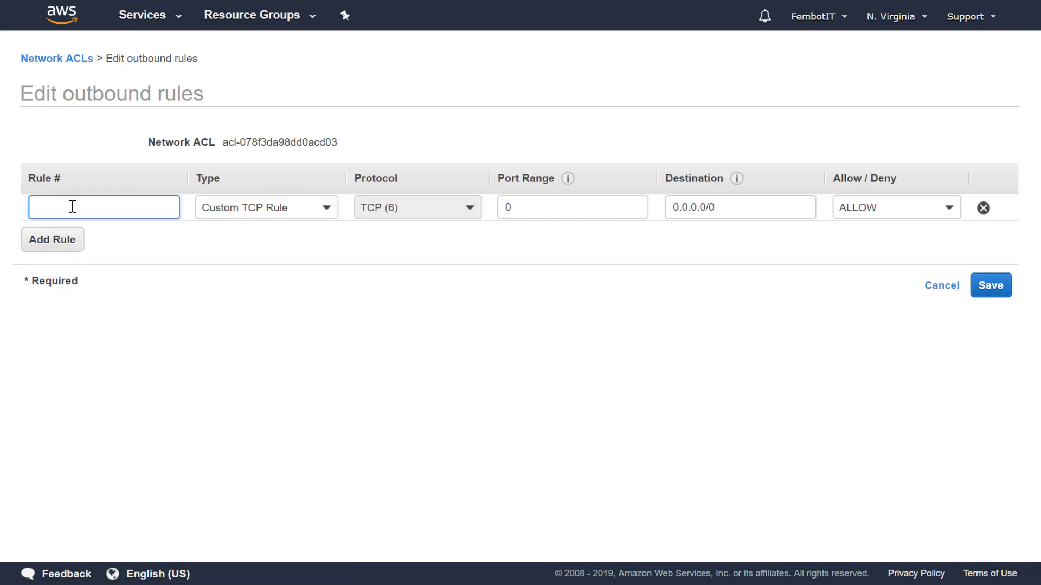
type("100")
left_click(991, 288)
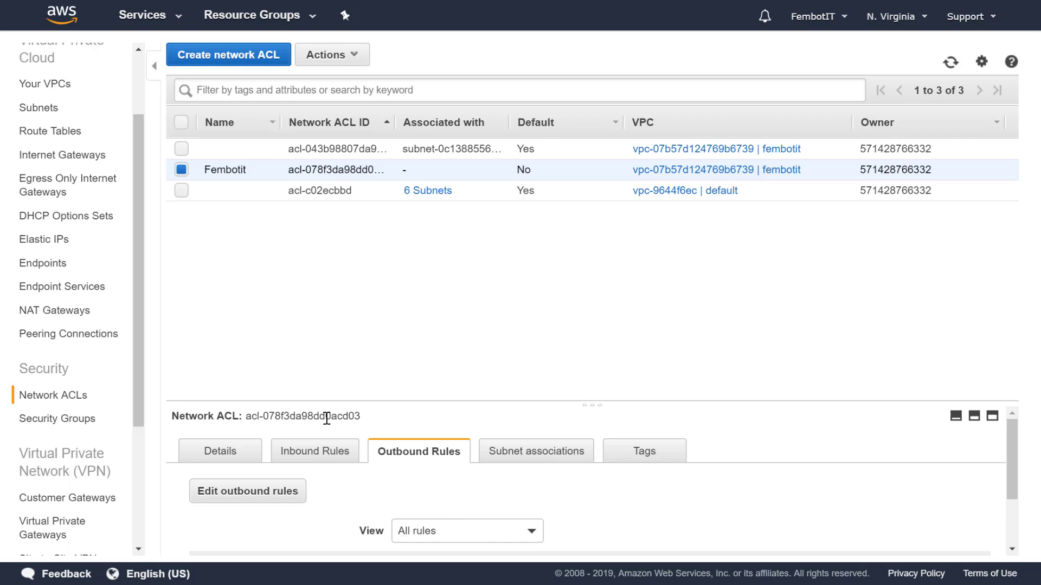
Start a new security group with FembotitSG as both its name and its description.
left_click(61, 424)
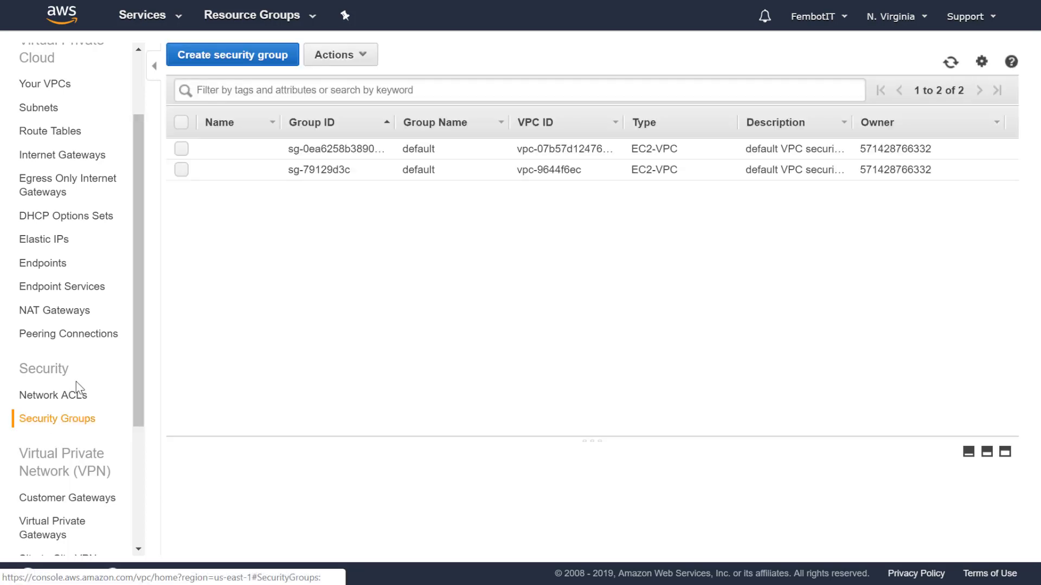
left_click(241, 55)
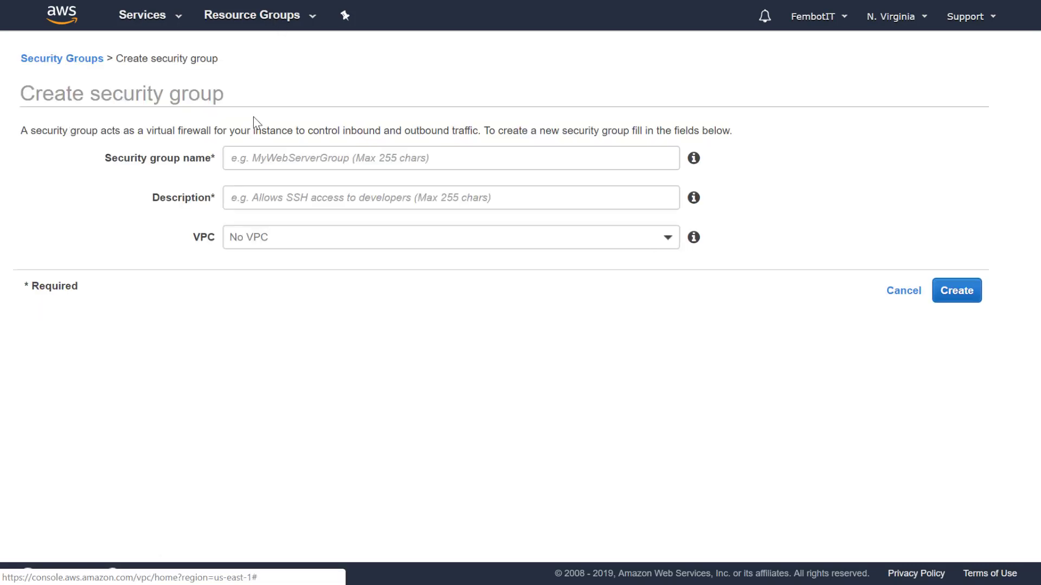
left_click(250, 157)
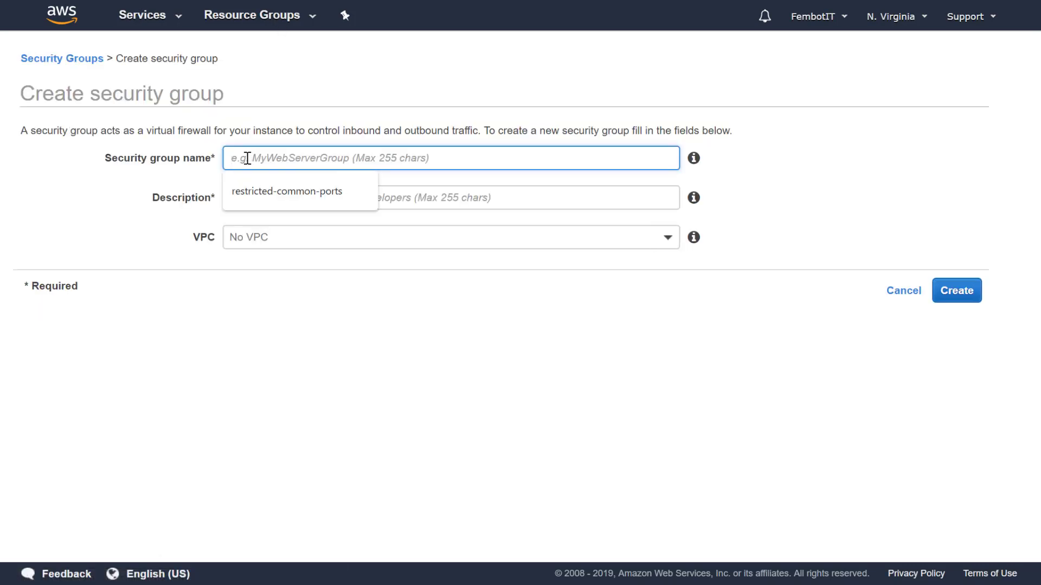
type("Fem")
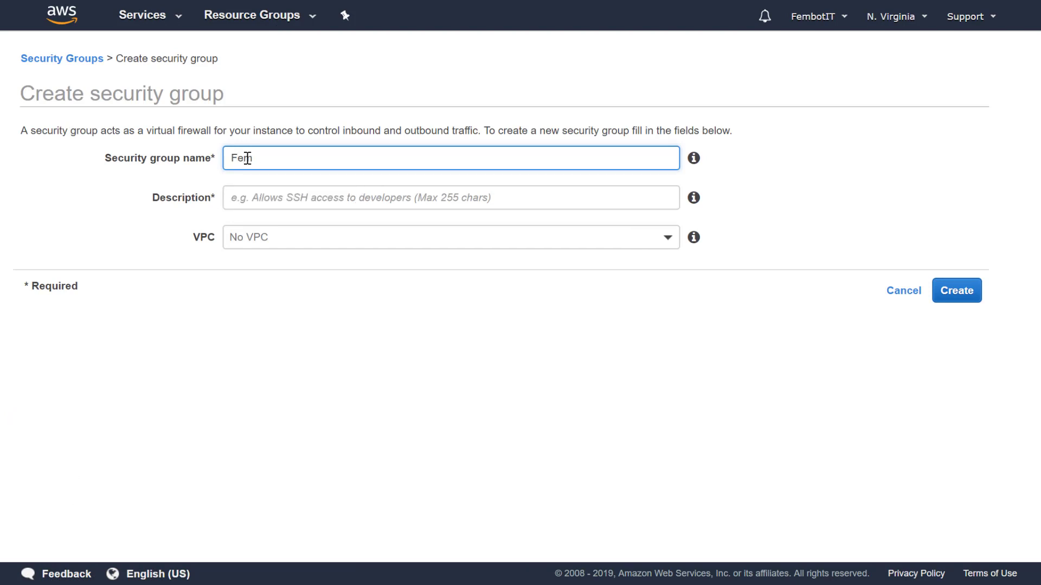
type("botitSG")
left_click(257, 193)
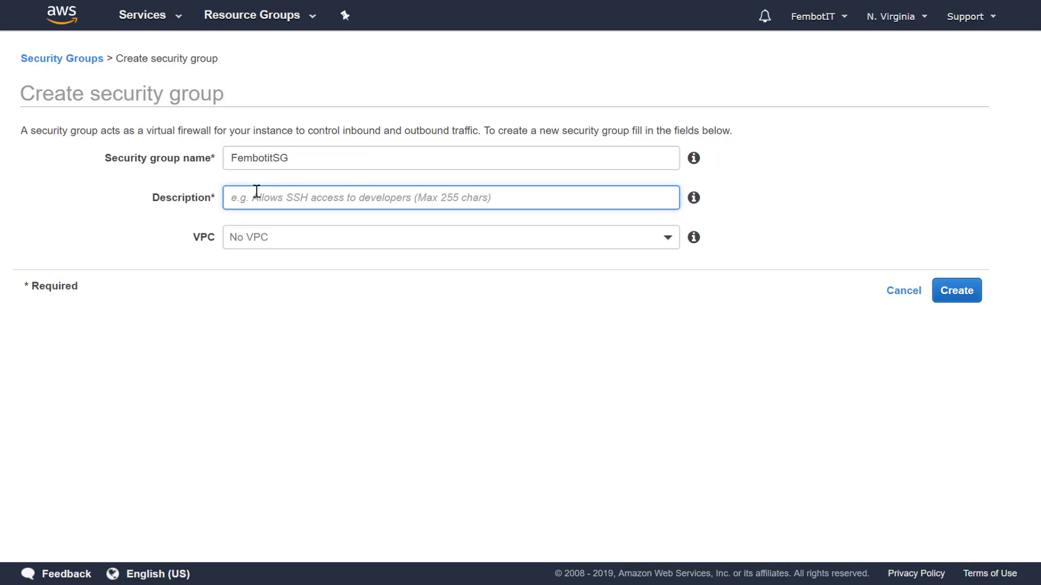
type("Fembotit")
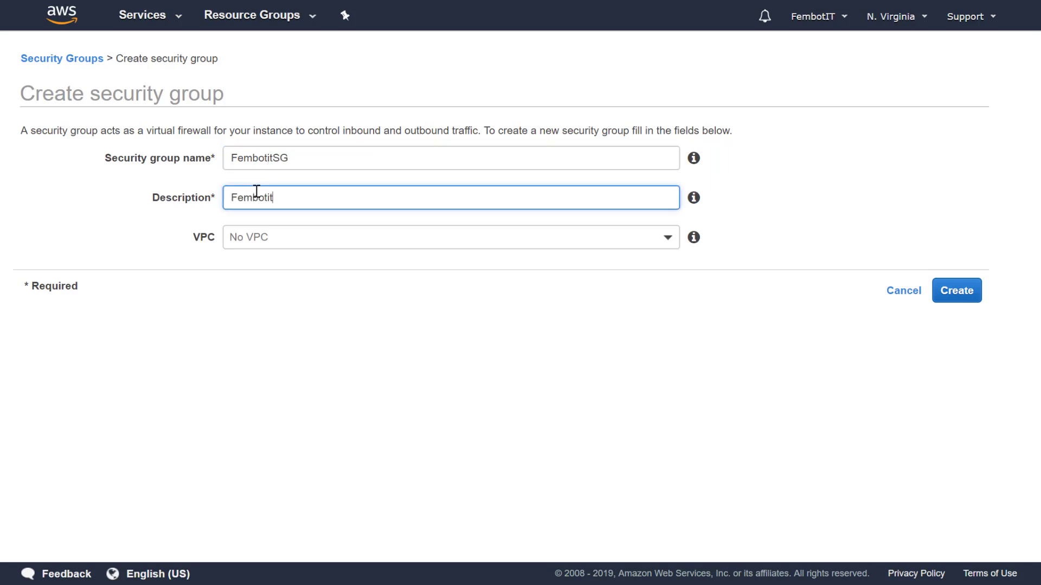
type("SG")
Assign the new security group to the fembotit VPC and create it.
left_click(285, 239)
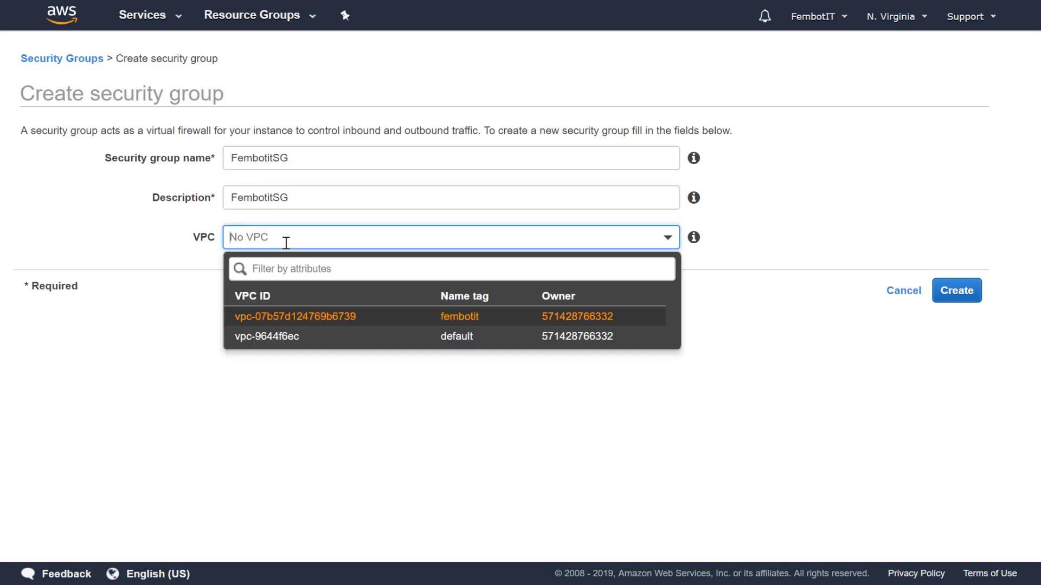
left_click(282, 323)
left_click(952, 297)
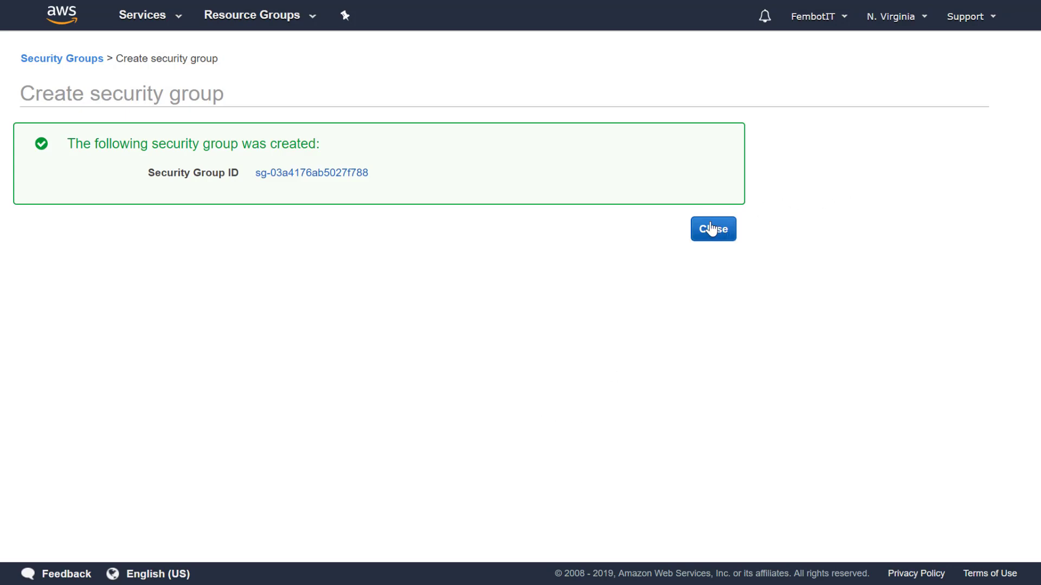
left_click(712, 230)
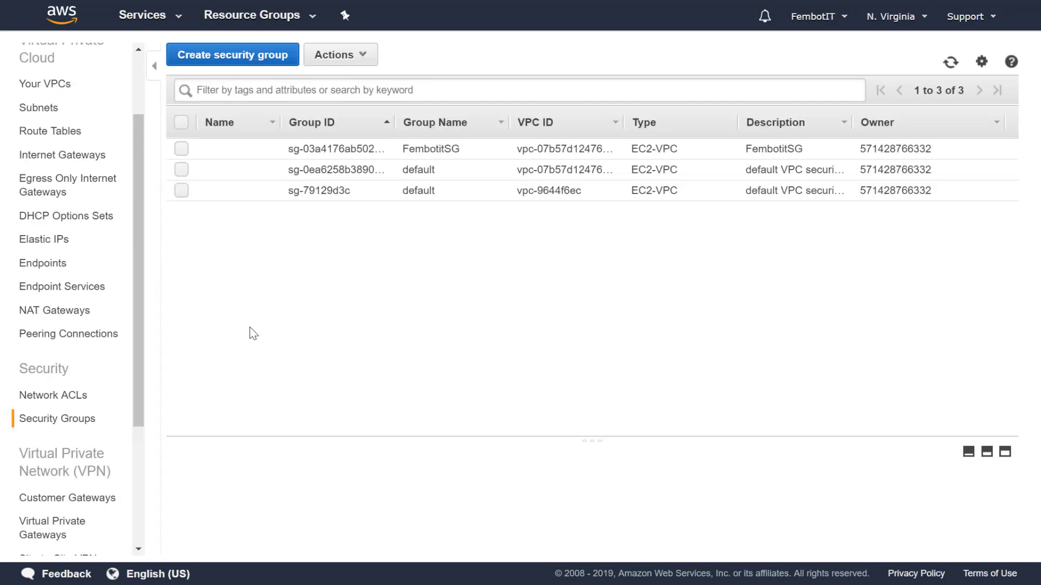
Add a Custom TCP inbound rule with source 0.0.0.0/0 to the FembotitSG security group and save the rules.
left_click(182, 149)
left_click(306, 490)
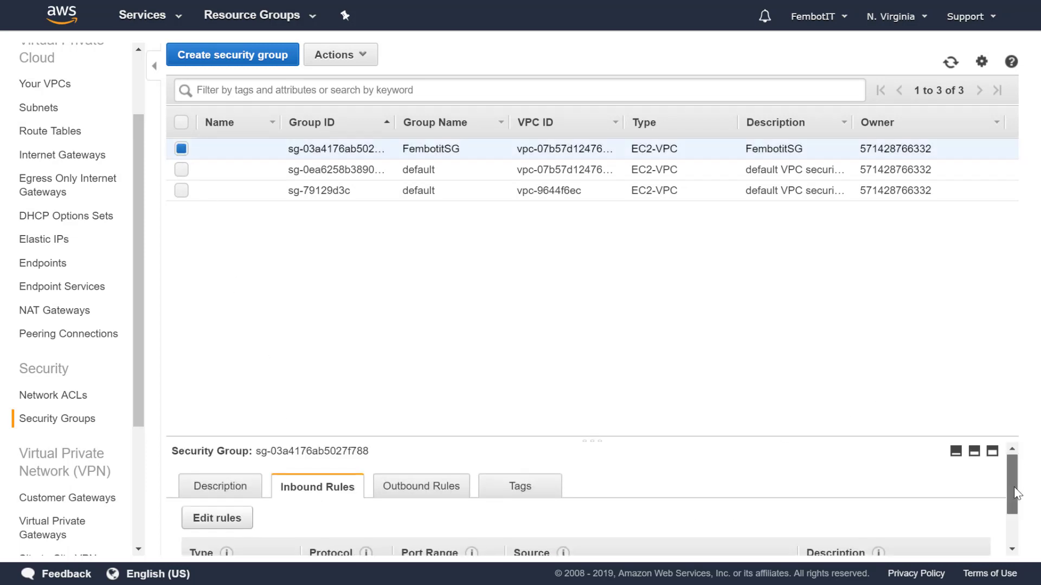
left_click_drag(1015, 489, 1007, 510)
left_click(213, 469)
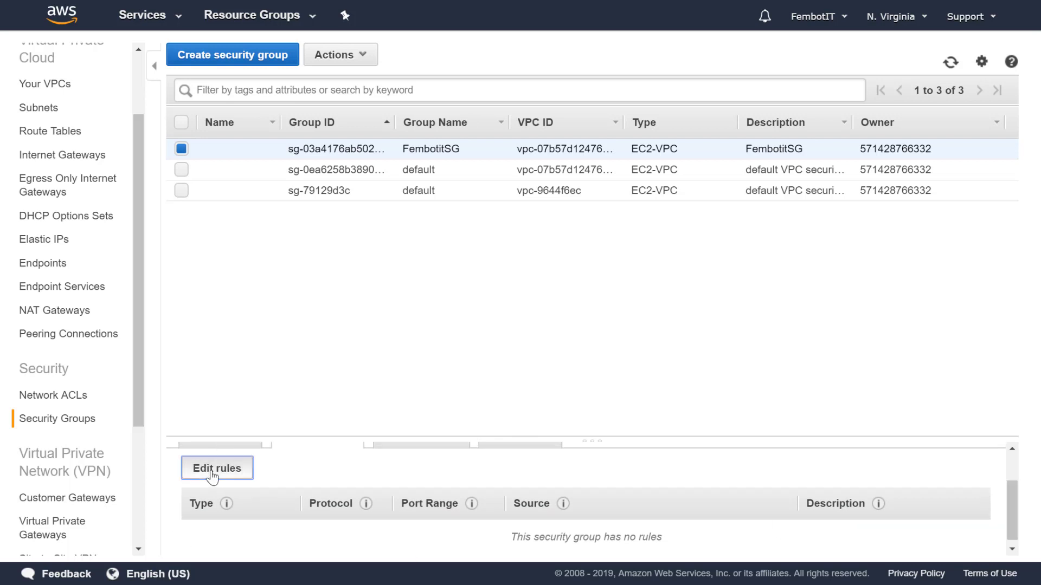
left_click(39, 237)
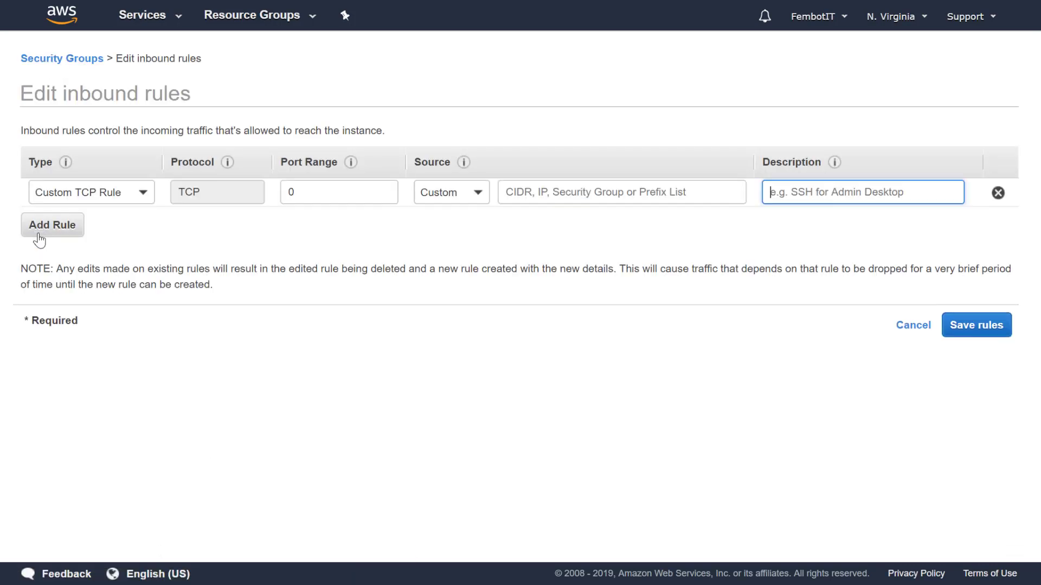
left_click(546, 196)
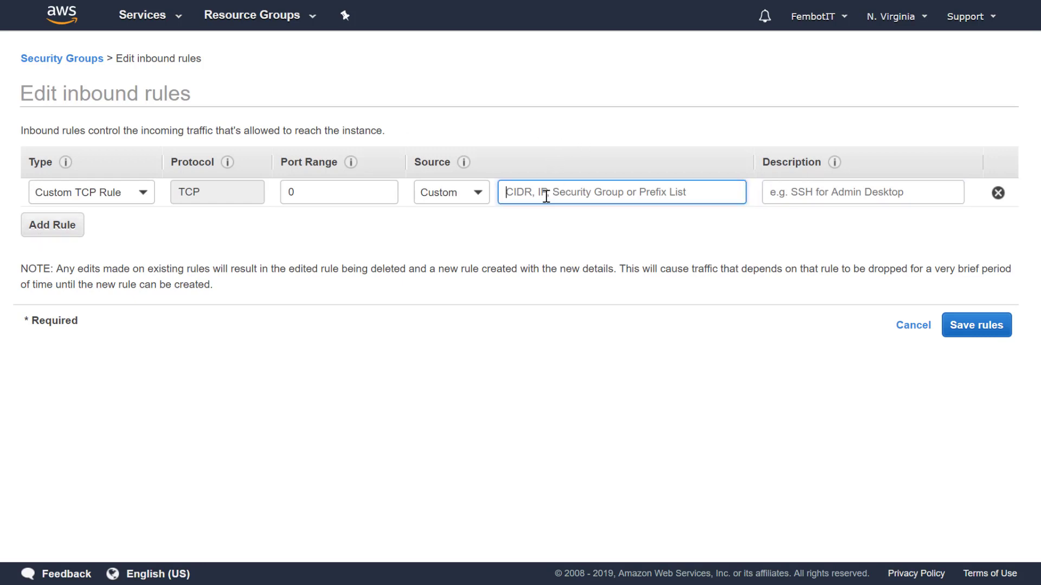
type("0.0")
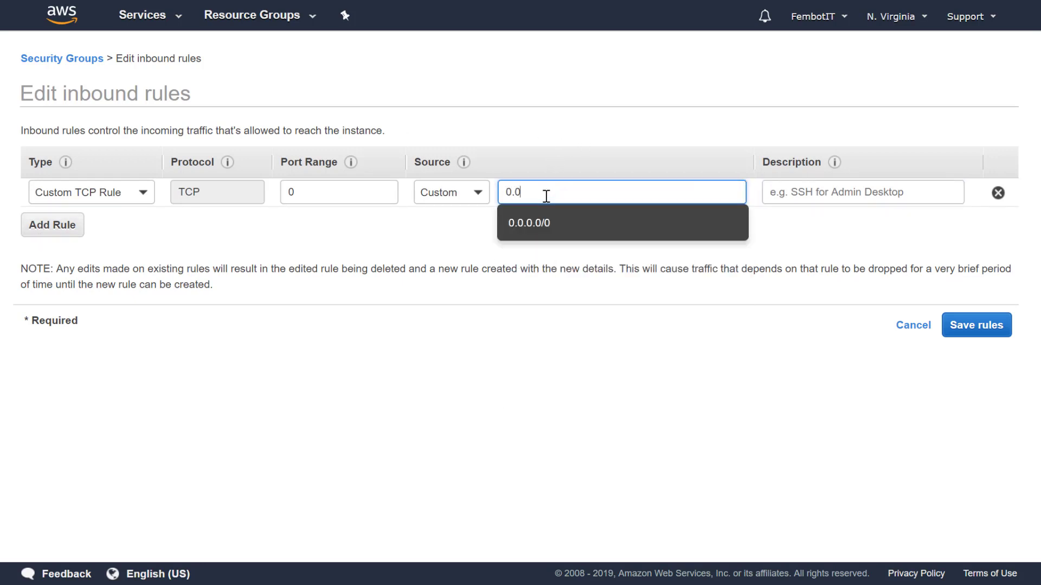
left_click(539, 225)
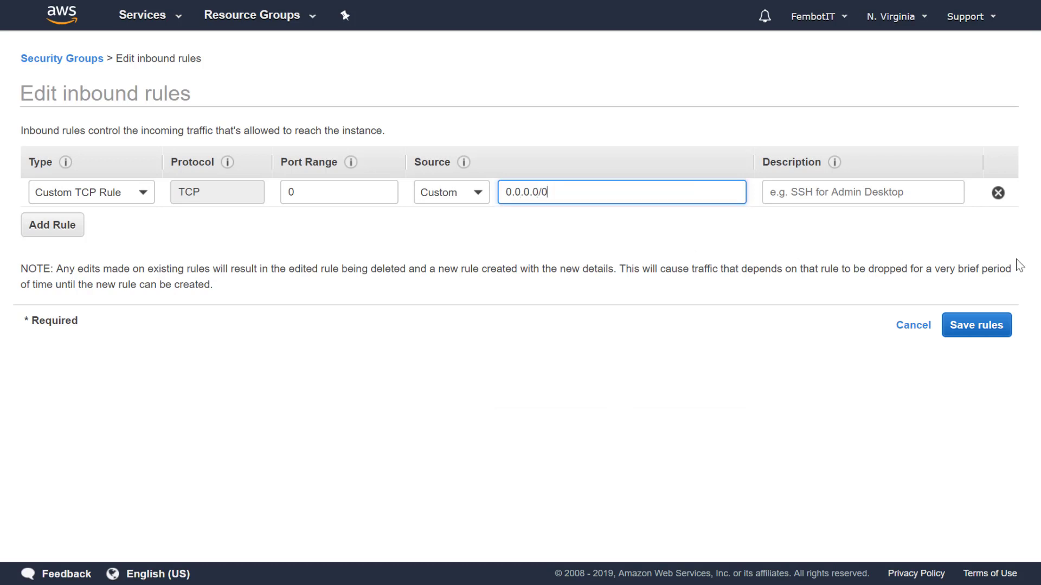
left_click(970, 328)
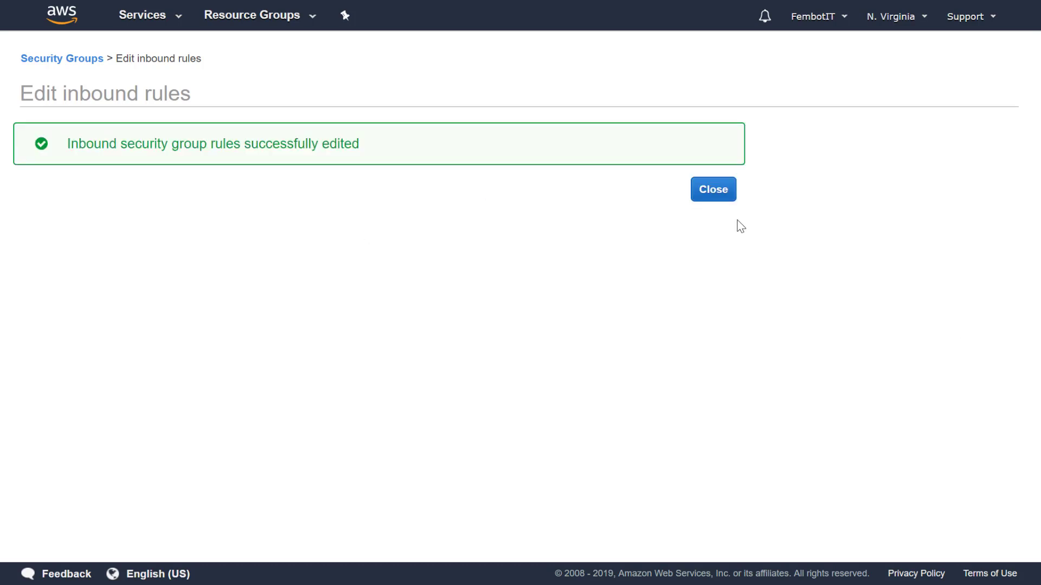
left_click(710, 198)
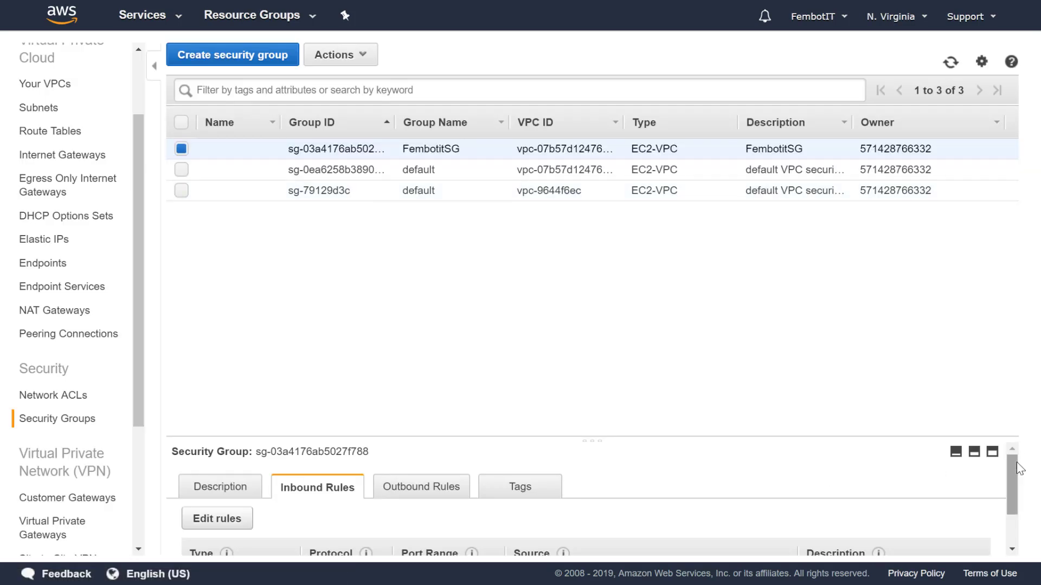
Review the outbound rules of the FembotitSG security group.
mouse_move(1017, 464)
left_mouse_down()
mouse_move(1019, 495)
mouse_move(1013, 462)
left_mouse_up()
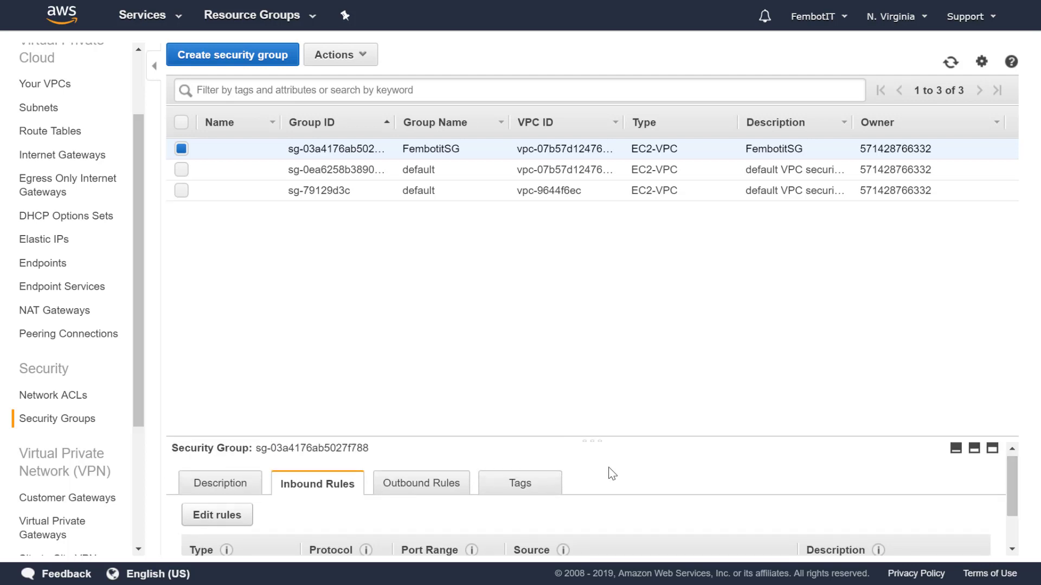
left_click(398, 484)
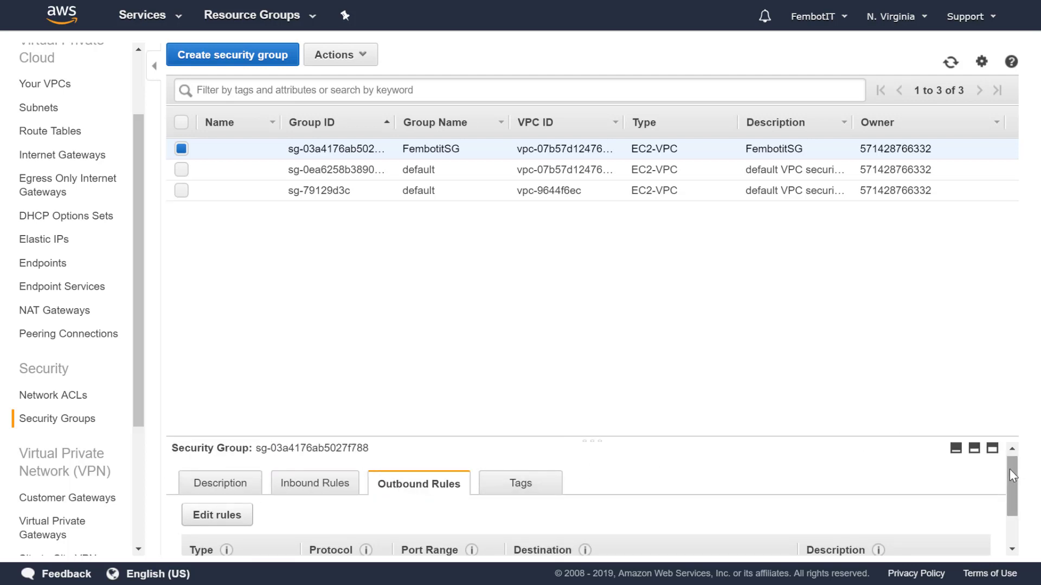
left_click_drag(1009, 479, 1009, 507)
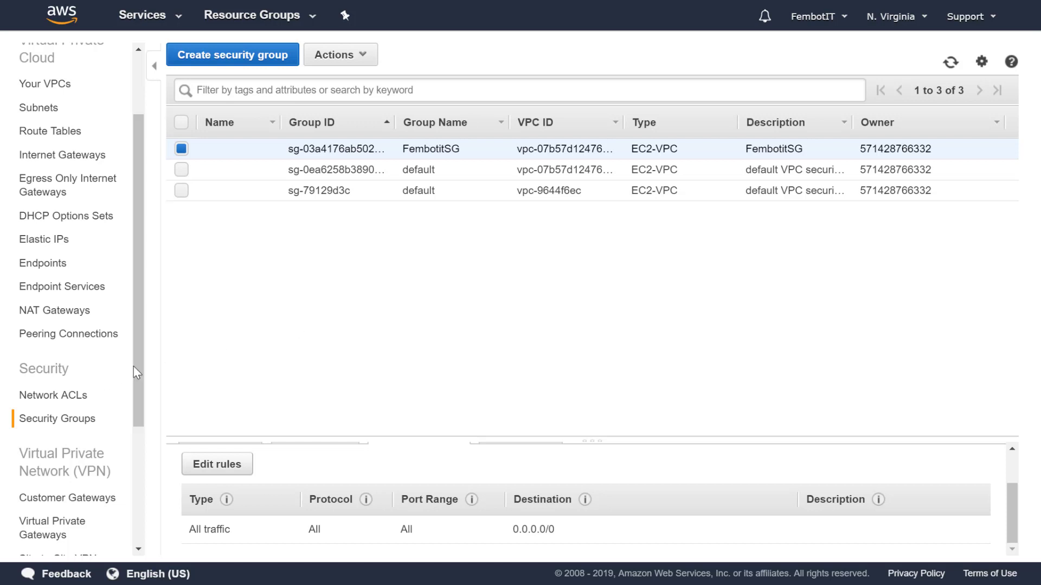
Delete the fembotit VPC together with its associated objects and dismiss the deletion dialog.
scroll(136, 362, "up", 3)
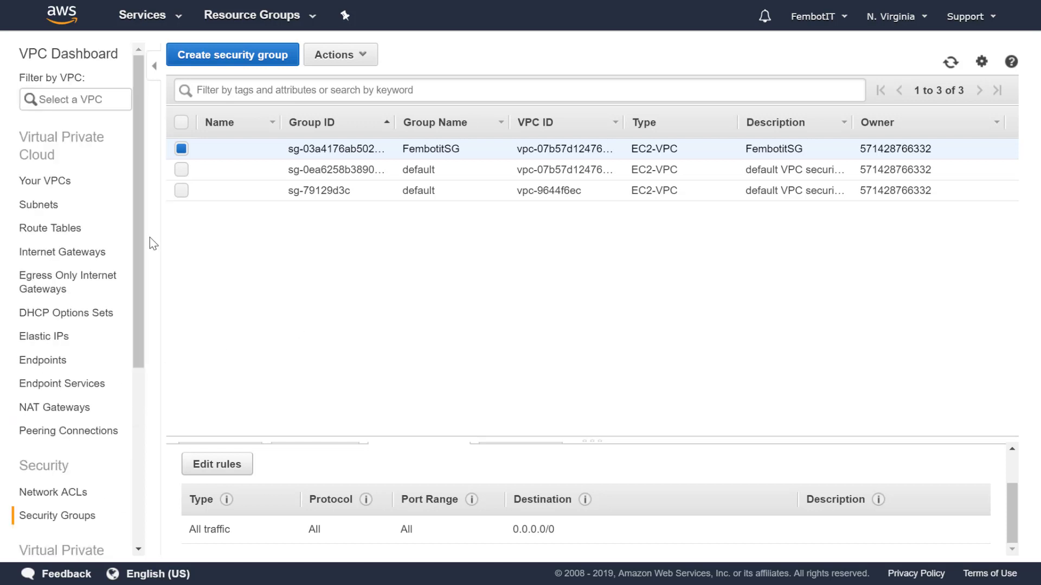
left_click(55, 183)
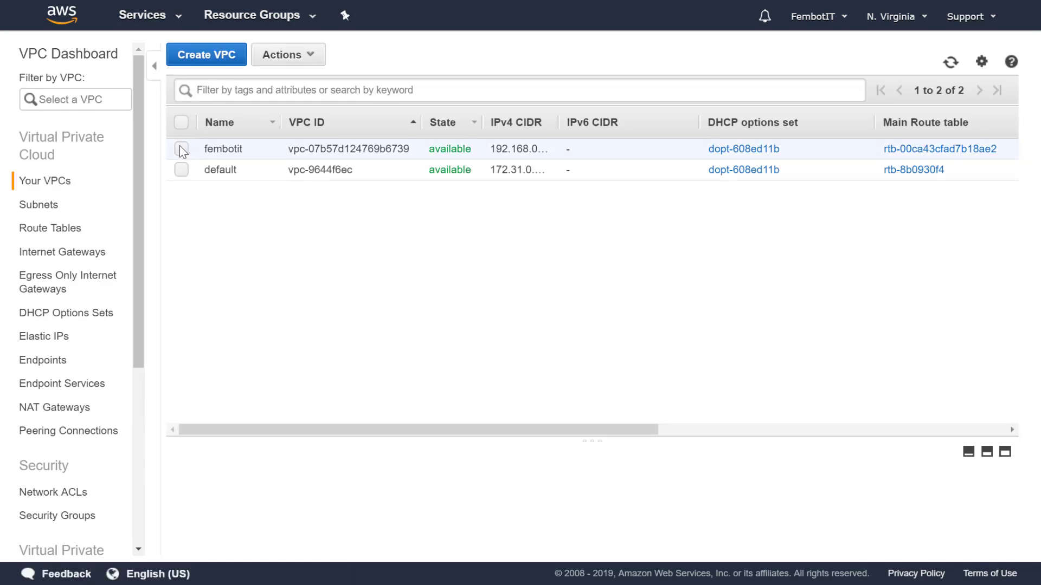
left_click(181, 149)
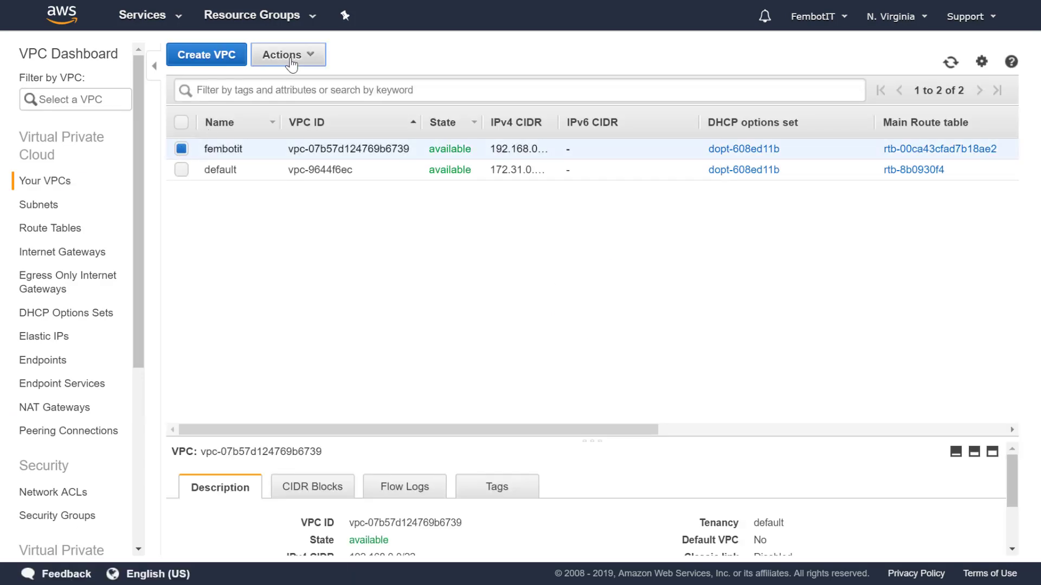
left_click(289, 55)
left_click(292, 81)
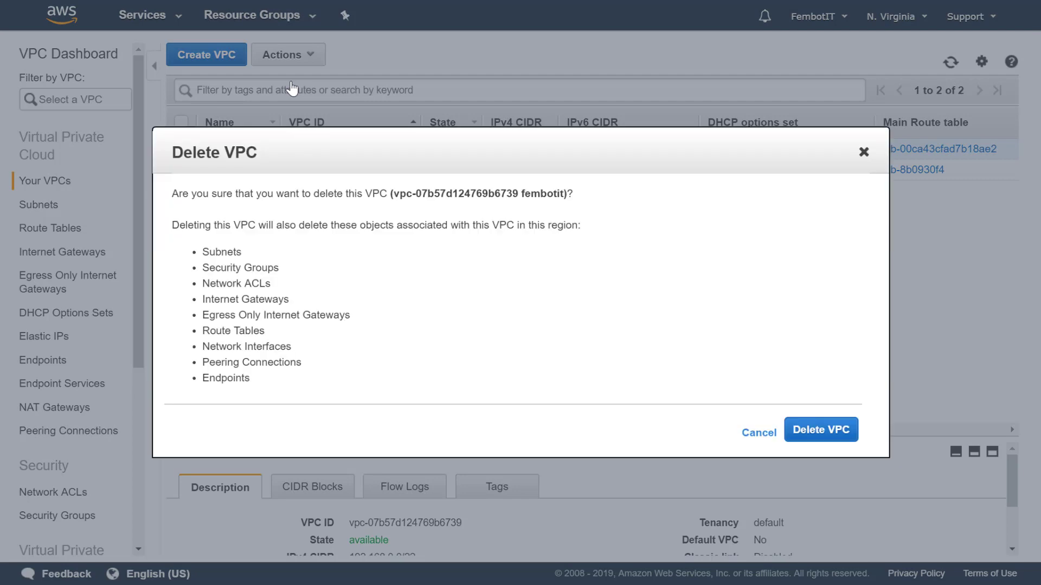
left_click(832, 431)
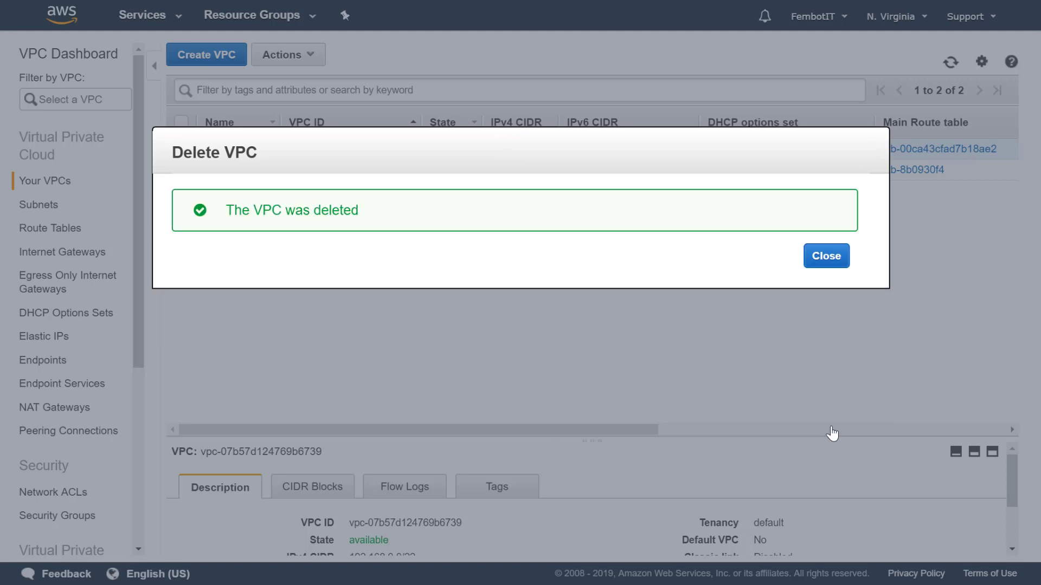
left_click(817, 256)
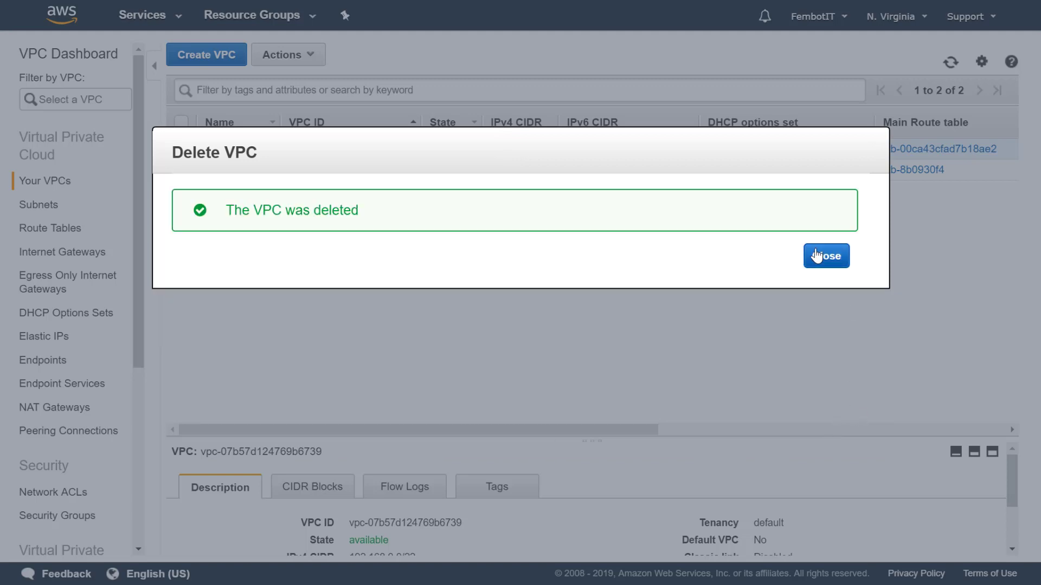